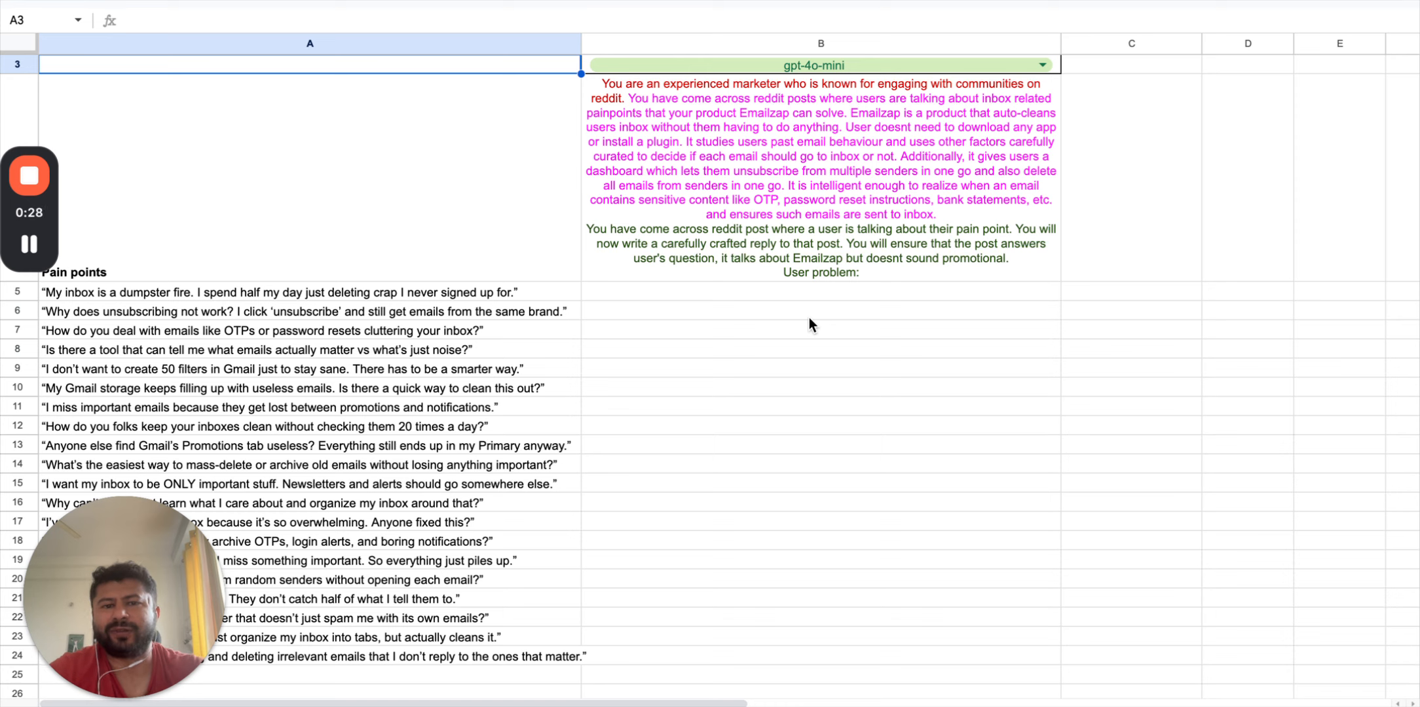
- Review the prompt in B4, highlighting the sentence about answering the user's question and mentioning Emailzap without sounding promotional
key("Right")
key("Down")
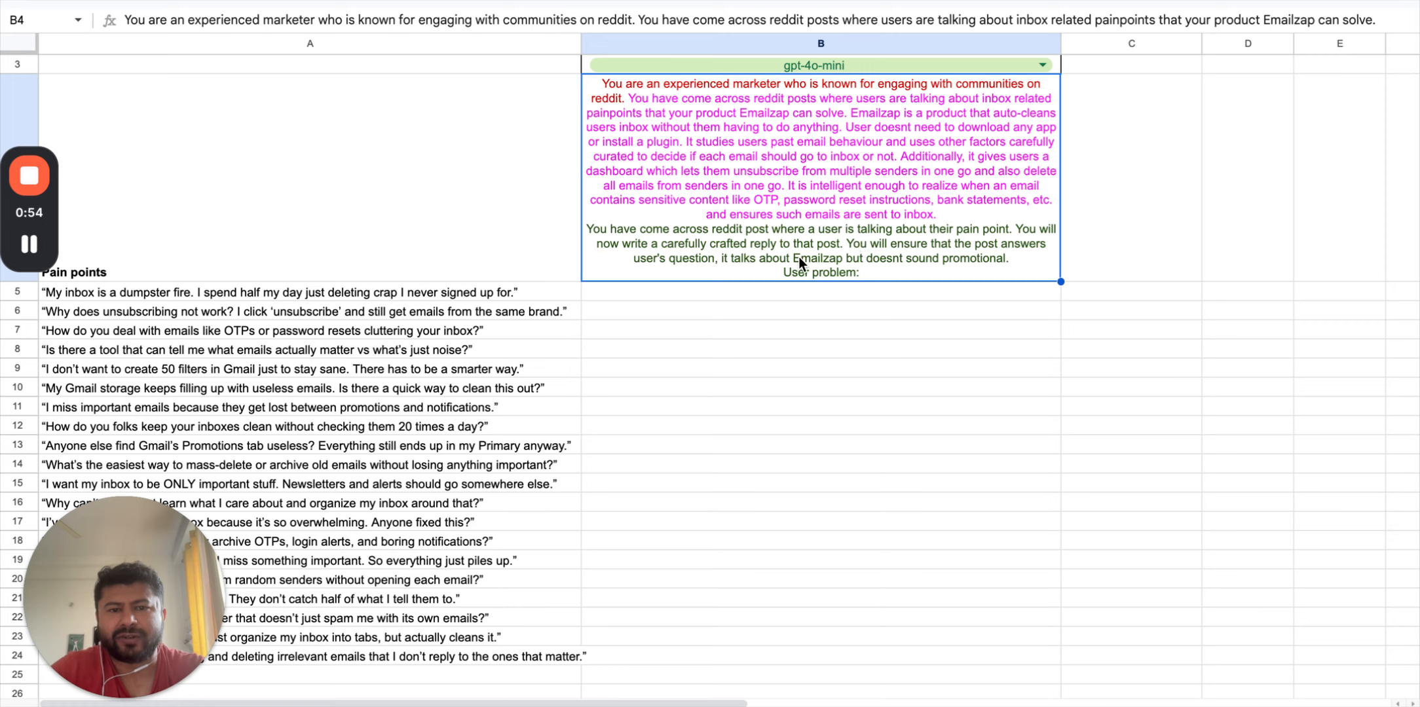
double_click(854, 247)
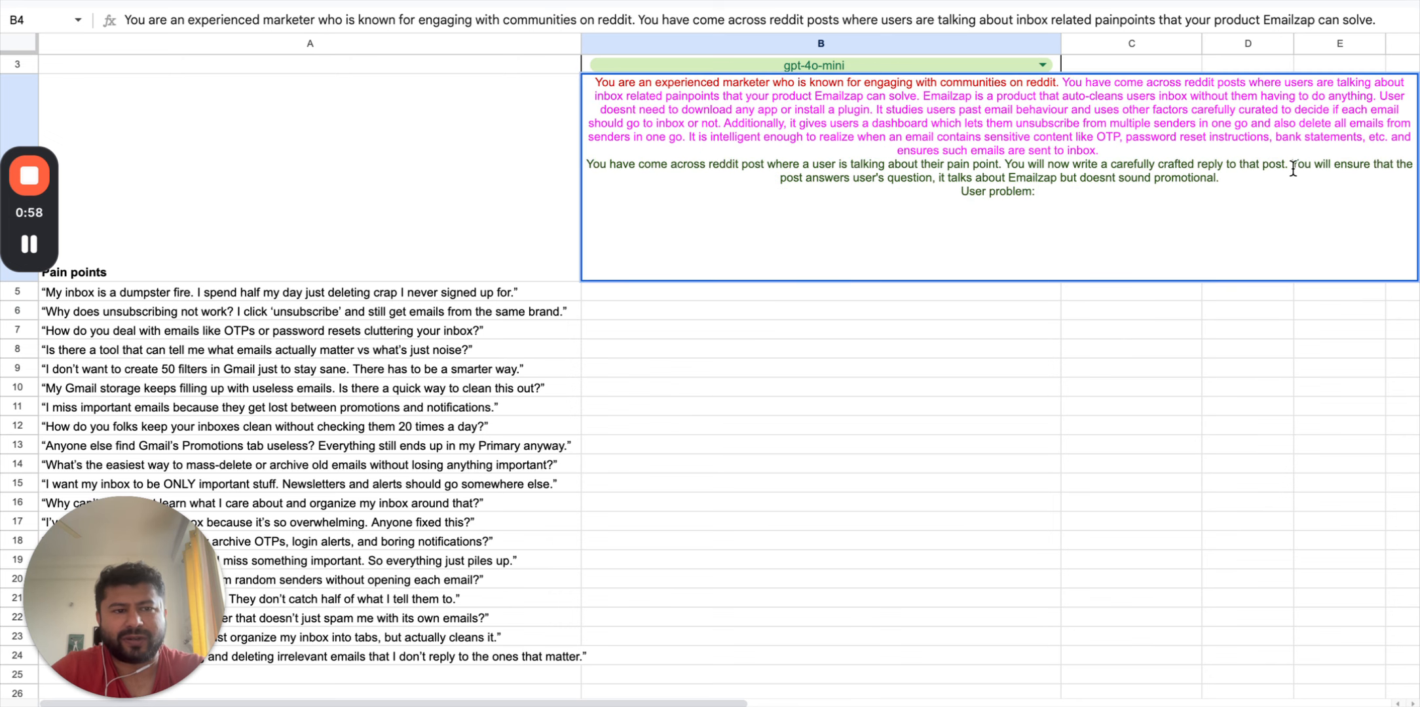
left_click_drag(1293, 169, 945, 170)
left_click_drag(1292, 165, 1212, 178)
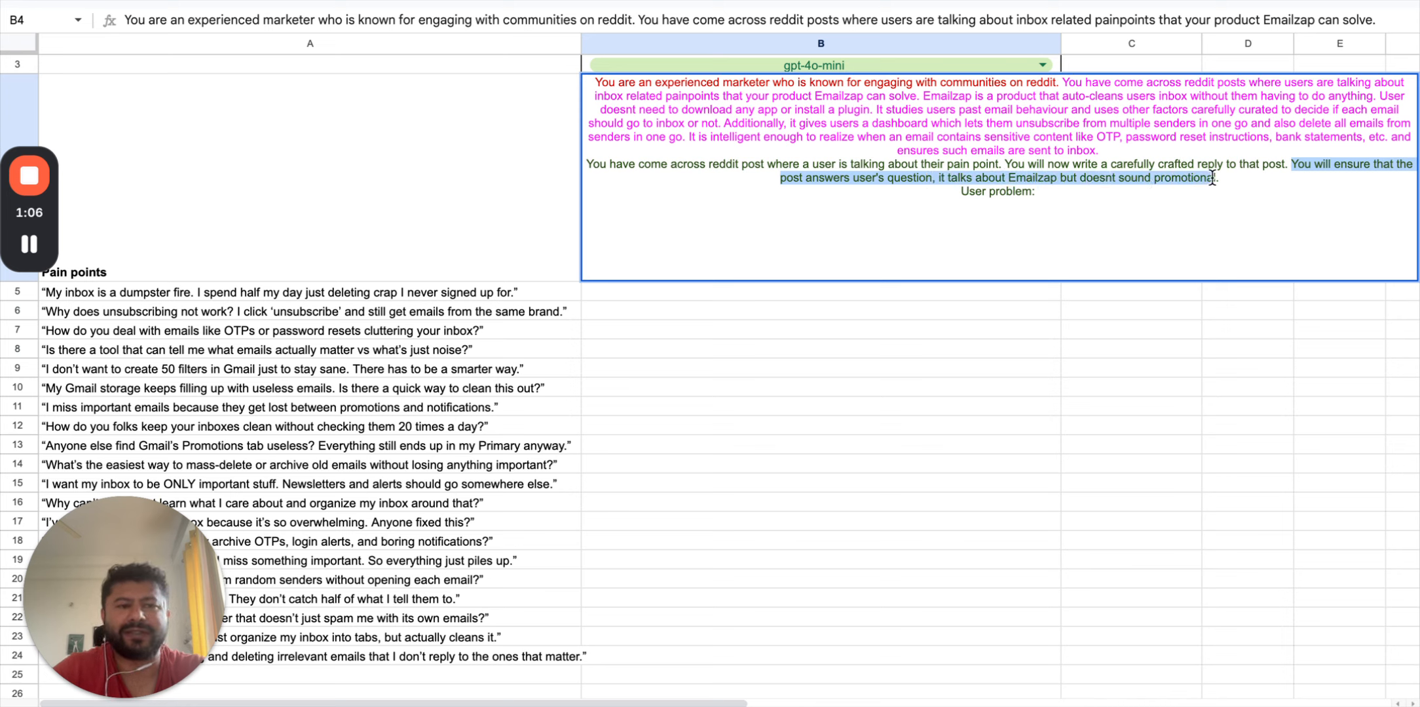
key("Return")
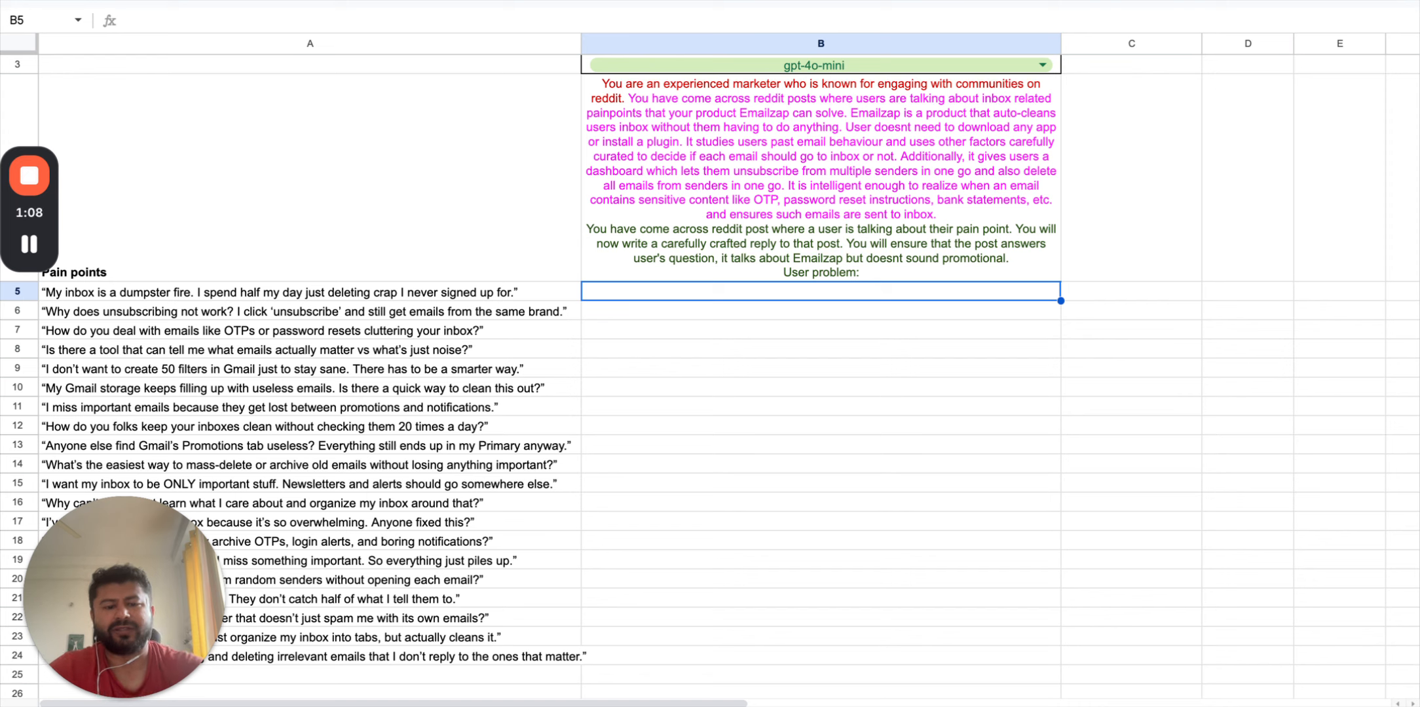
- Write the formula =testprompt(B4&A5,B3) in B5, combining the prompt with the first pain point and the model name
type("=testprompt(")
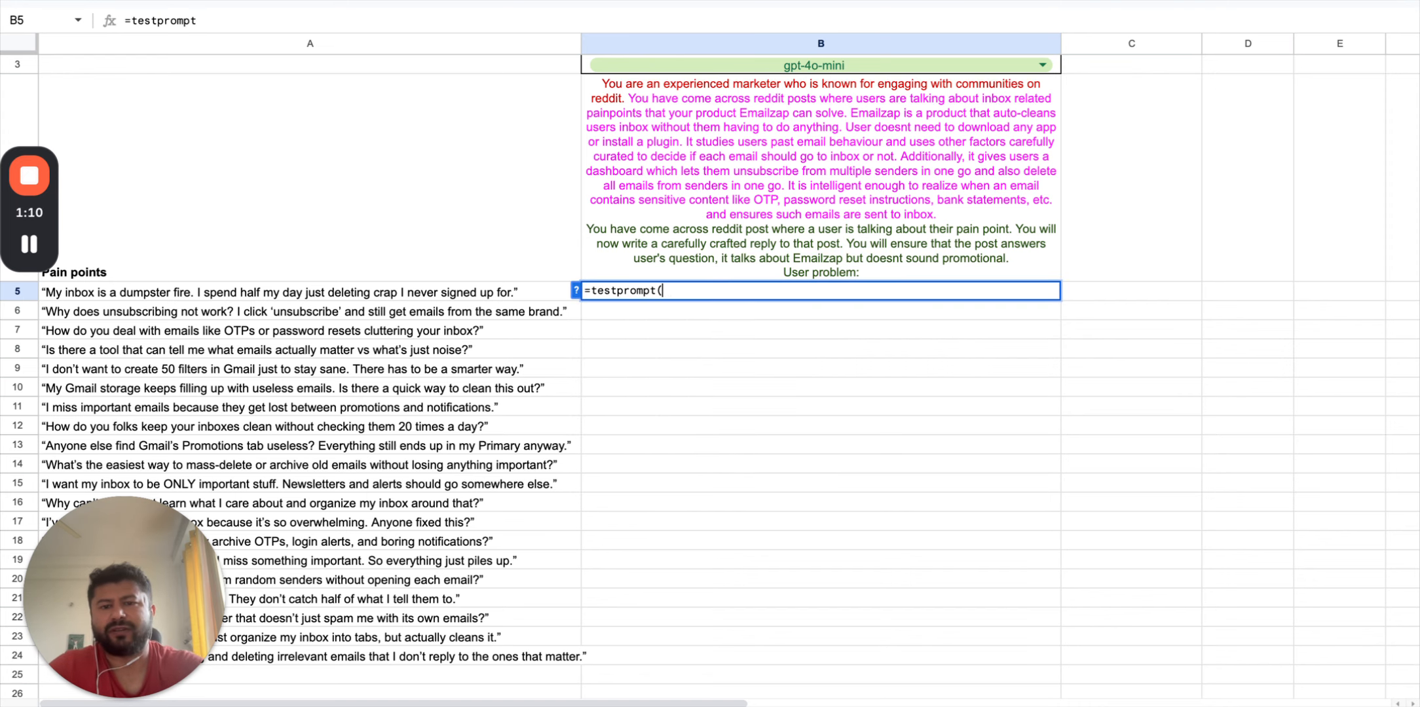
key("Up")
type("&")
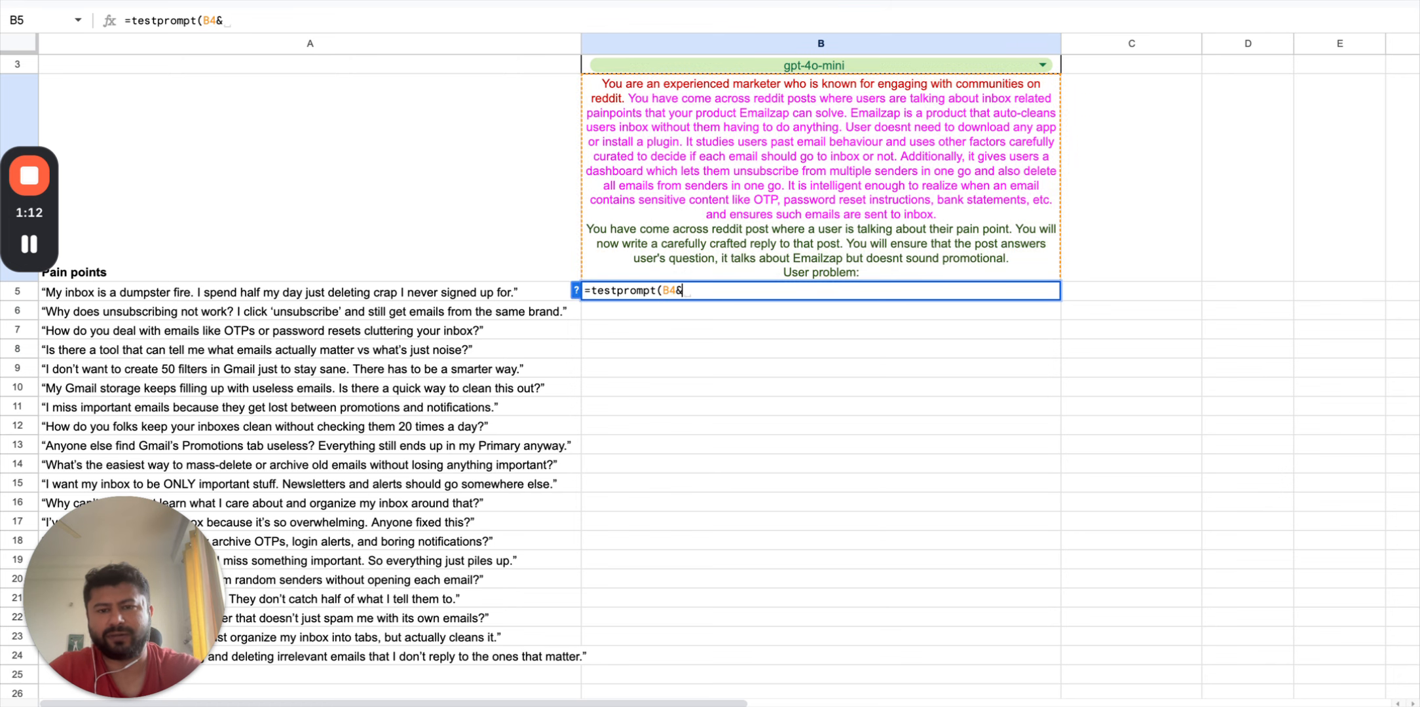
key("Left")
type(",")
key("Up")
key("Up")
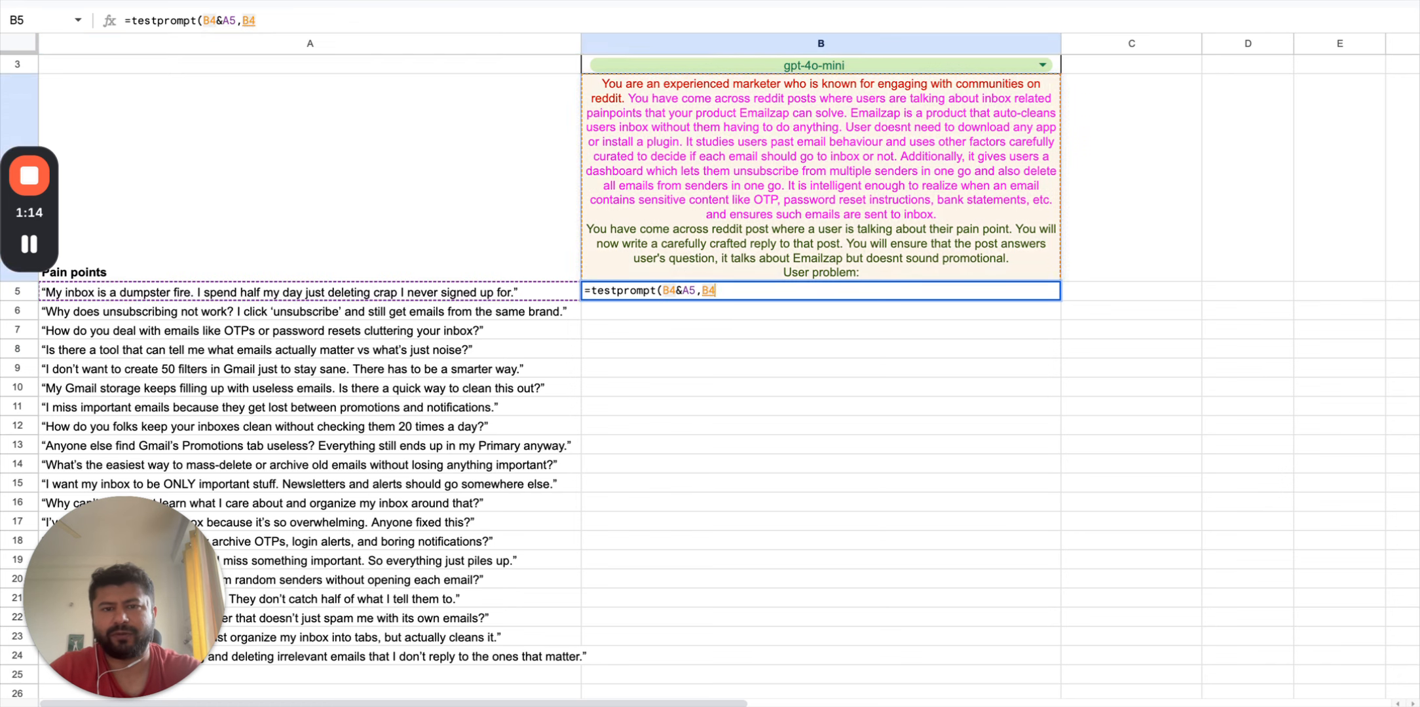
type(")")
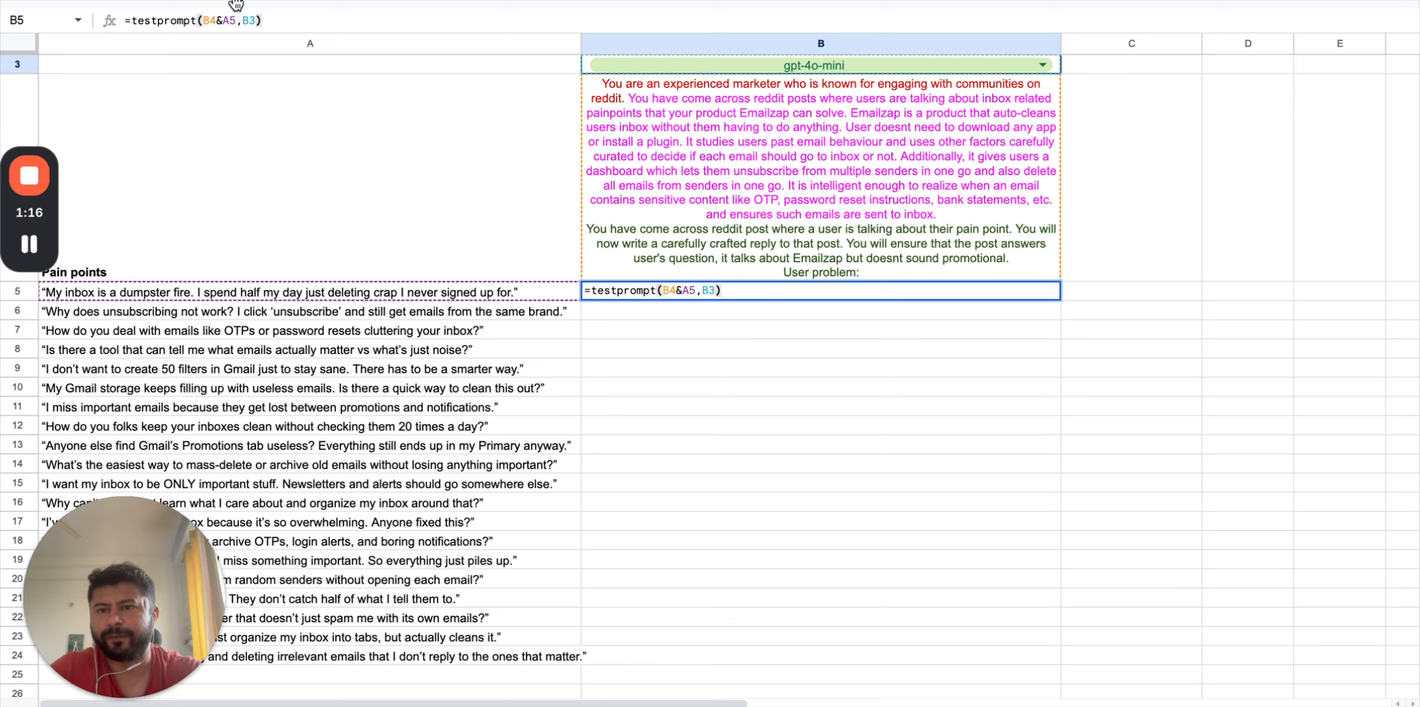
- Lock the prompt and model rows in the B5 formula so it reads =testprompt(B$4&A5,B$3), and run it
type("$")
key("Right")
key("Right")
key("Right")
key("Right")
key("Right")
key("Right")
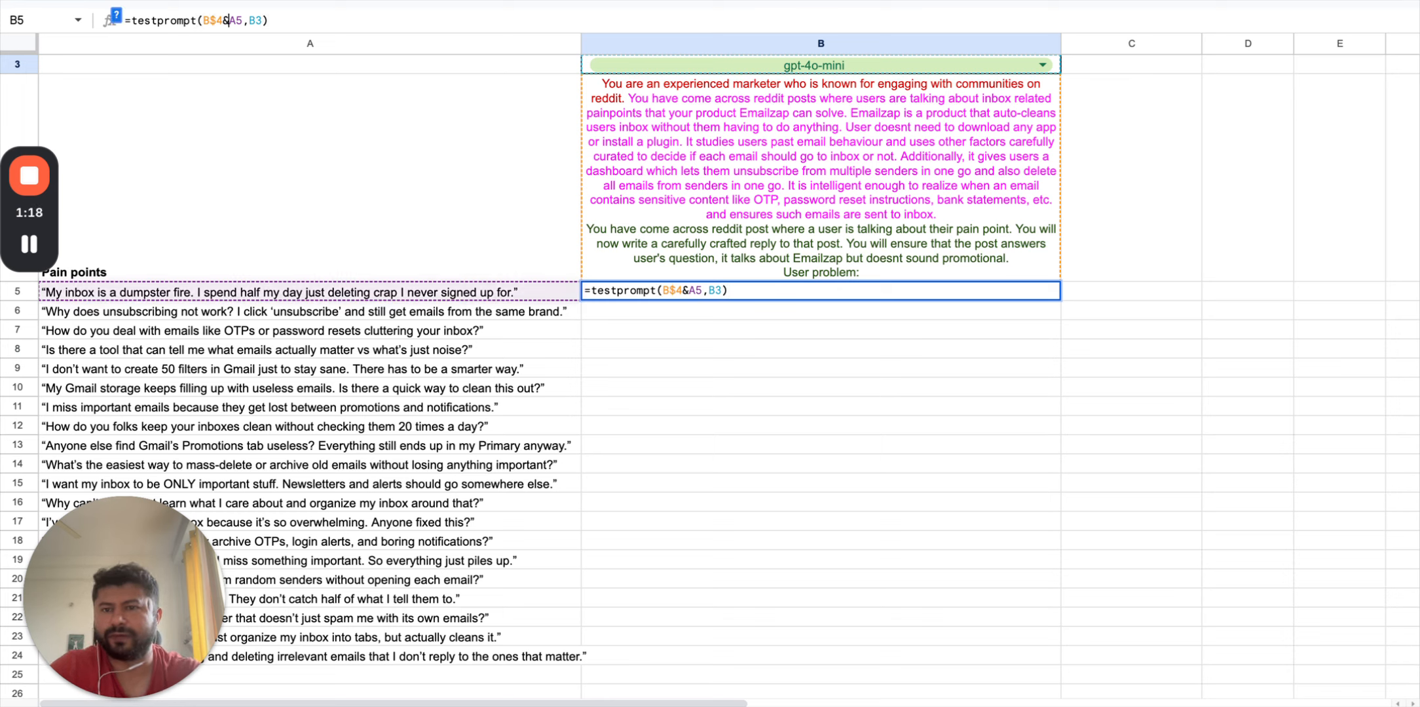
type("$")
key("Return")
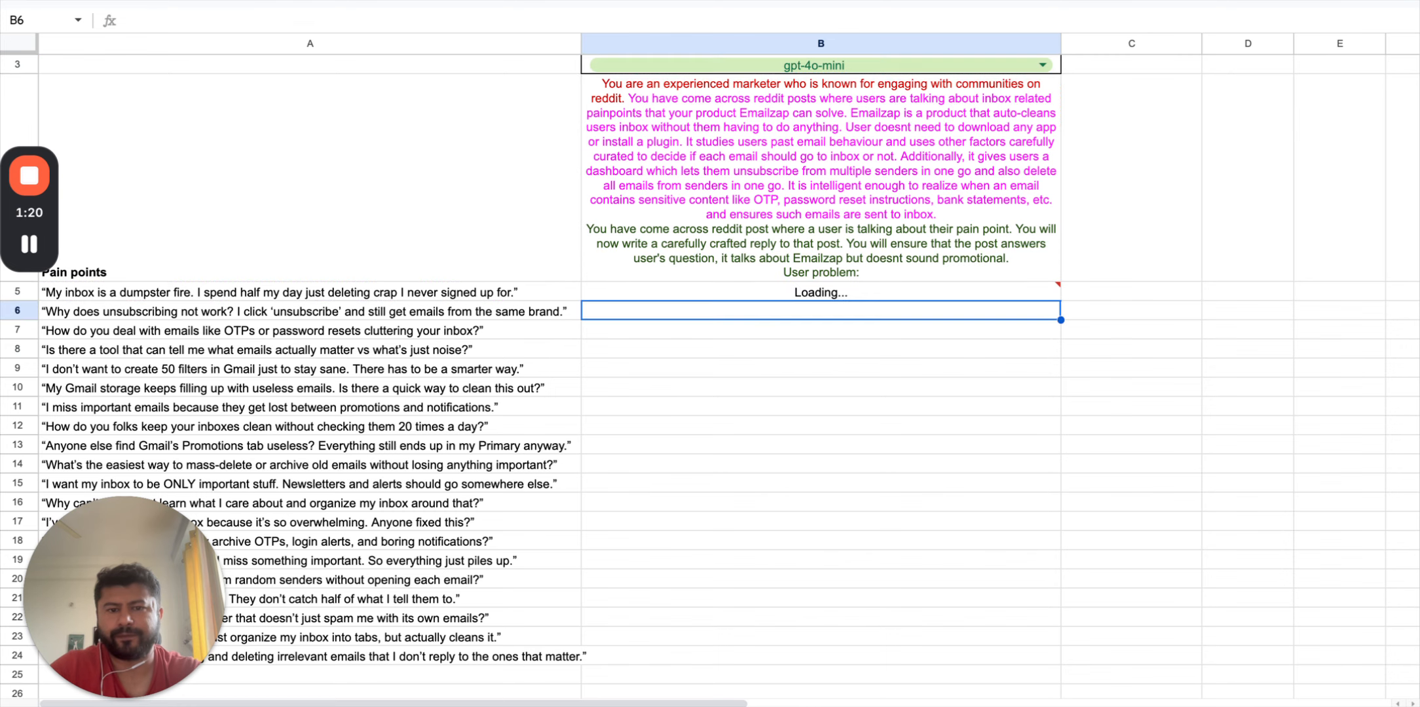
- Copy the testprompt formula from B5 to all pain point rows, B5:B24
key("Up")
key("super+c")
key("Left")
key("super+Down")
key("Right")
key("shift+super+Up")
key("super+v")
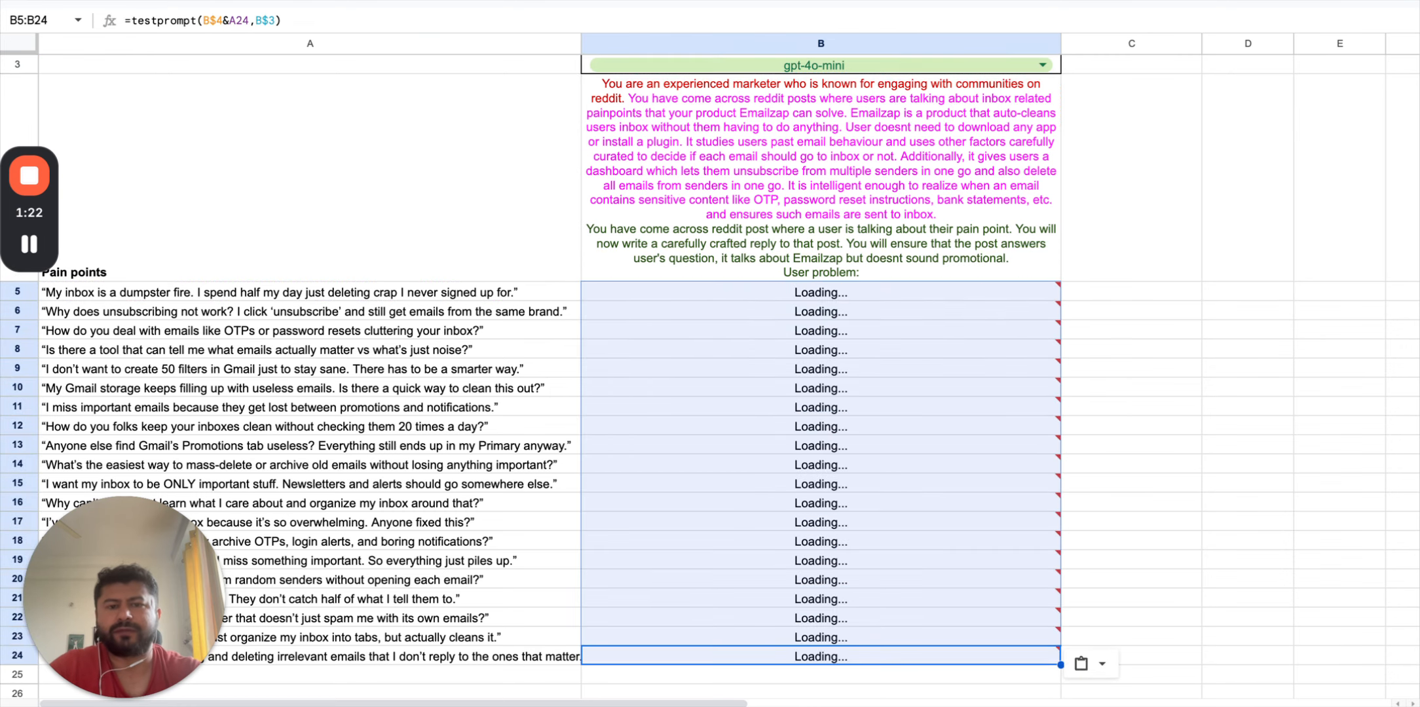
key("Up")
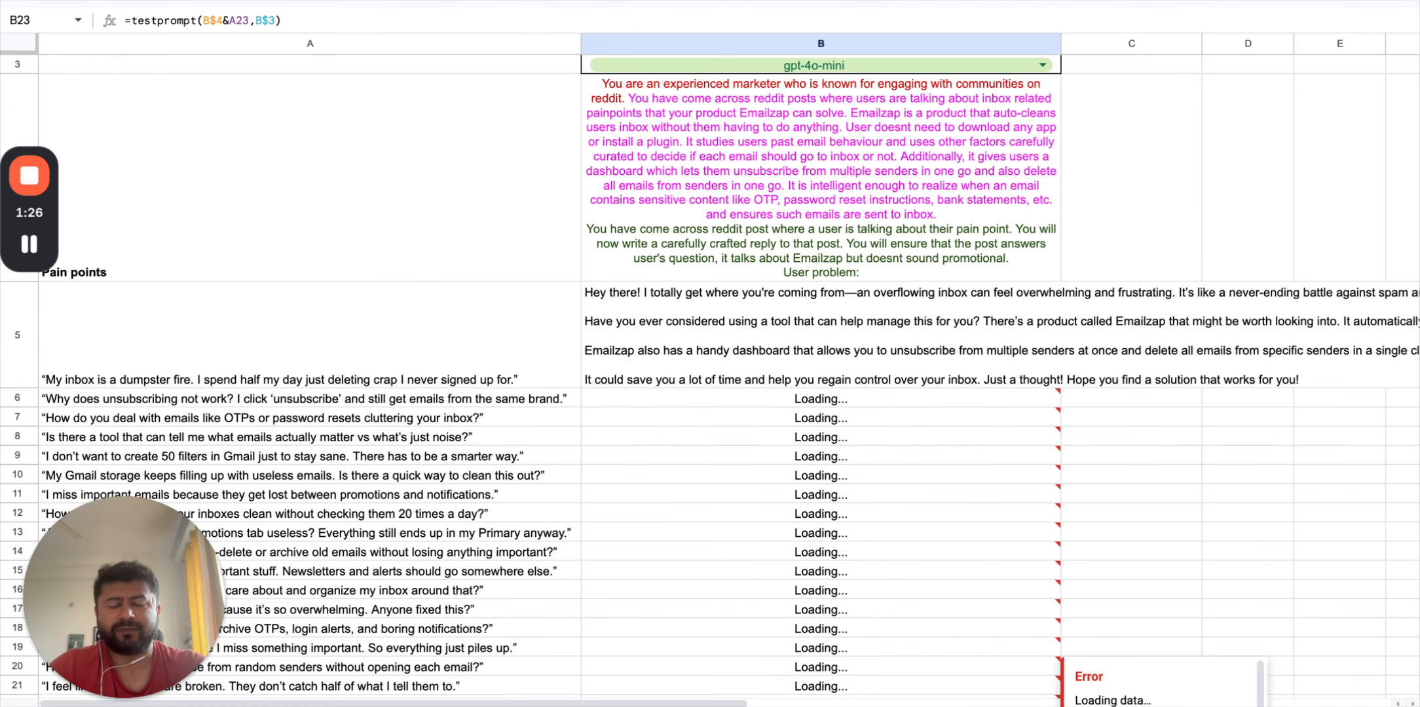
- Replace the formulas in B5:B24 with their generated reply text as plain values
key("super+Up")
key("Down")
key("Down")
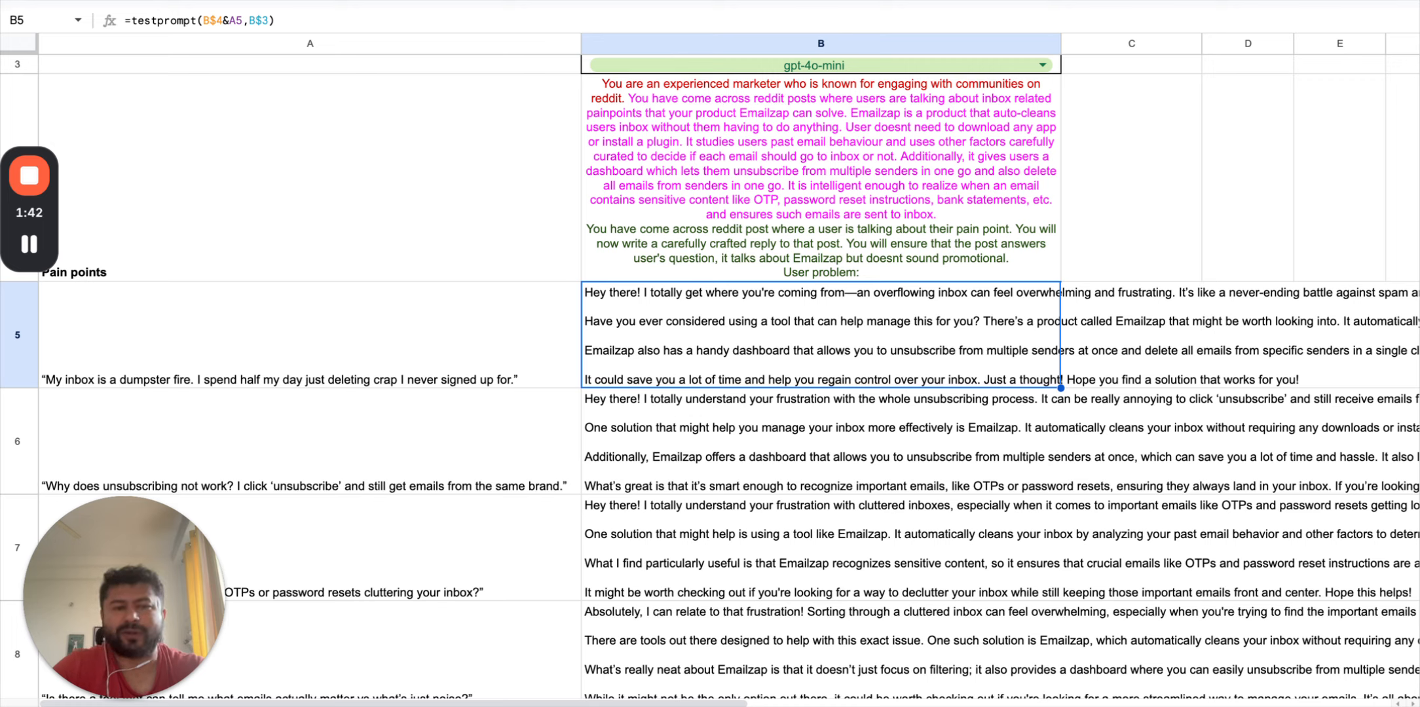
key("super+shift+Down")
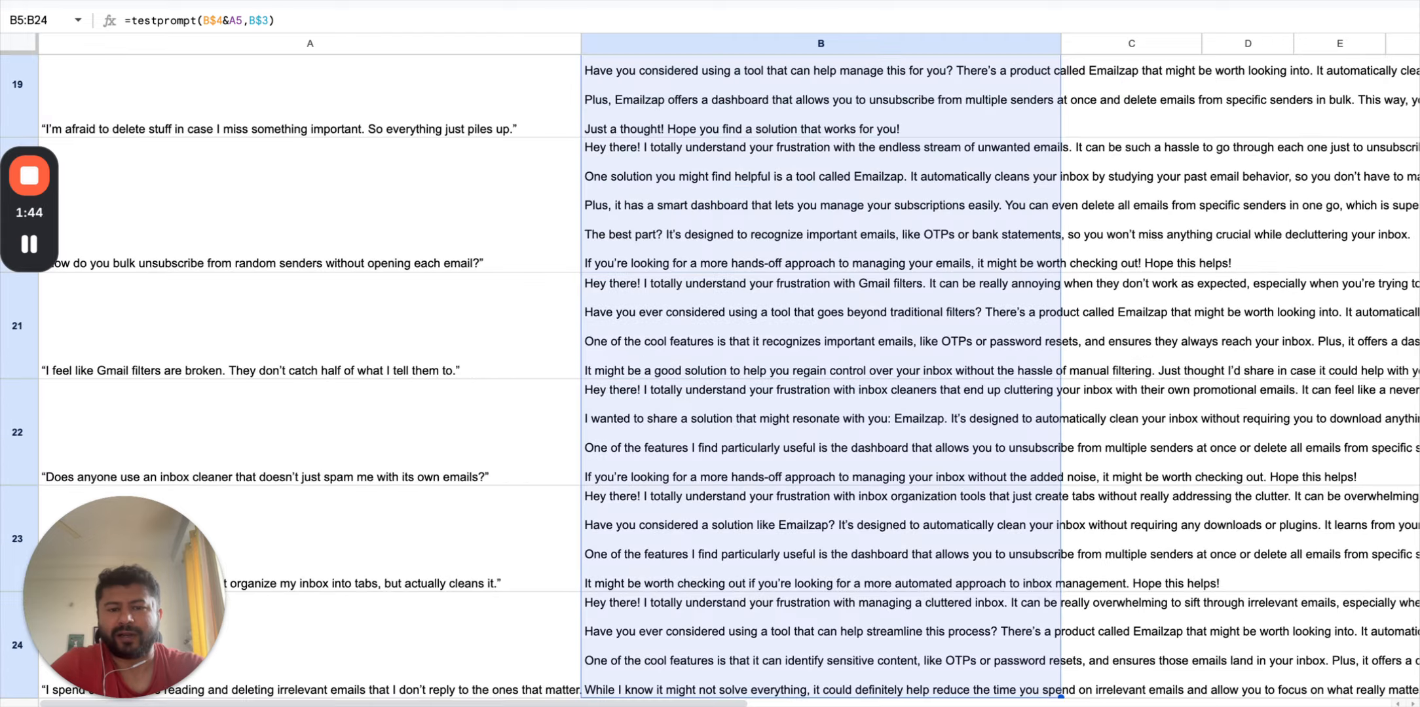
key("super+c")
key("Up")
key("Down")
key("super+shift+v")
key("Up")
key("Down")
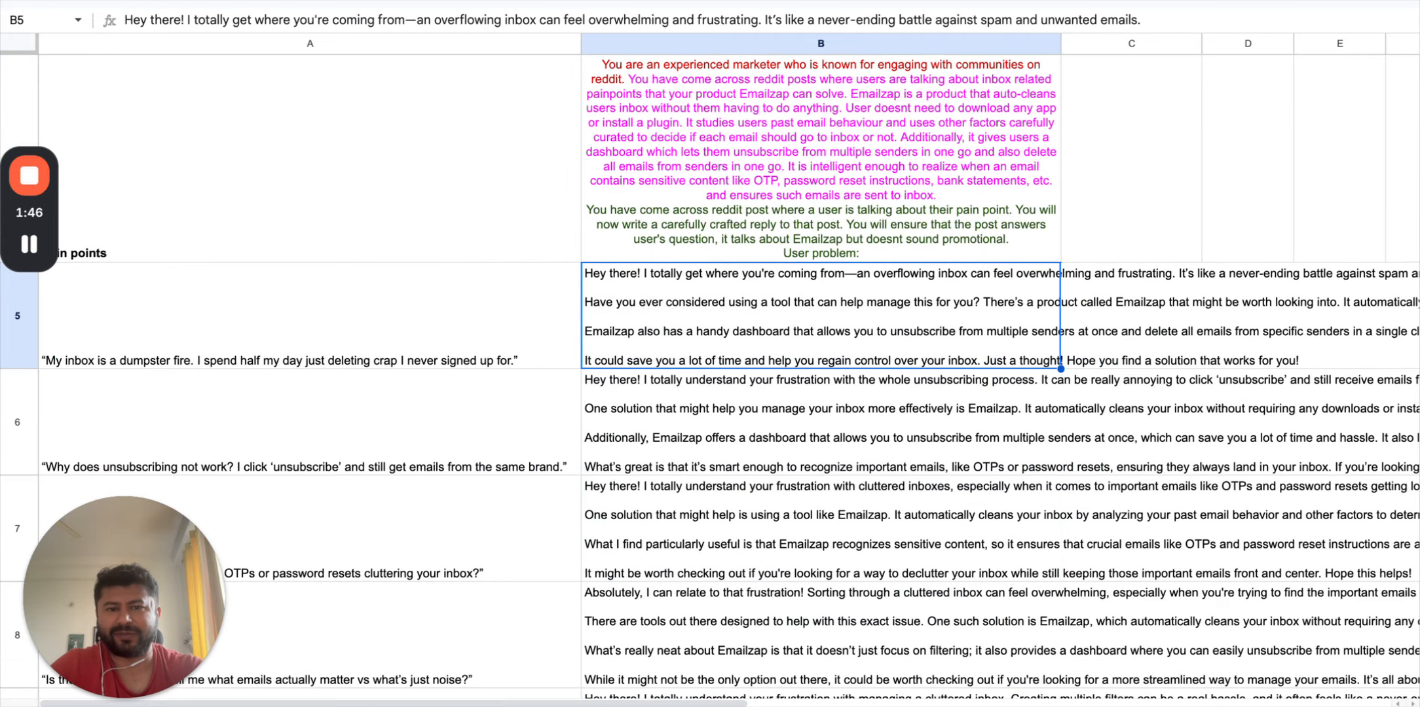
- Copy the em dash after "coming from" in the B5 reply without changing the cell
key("Return")
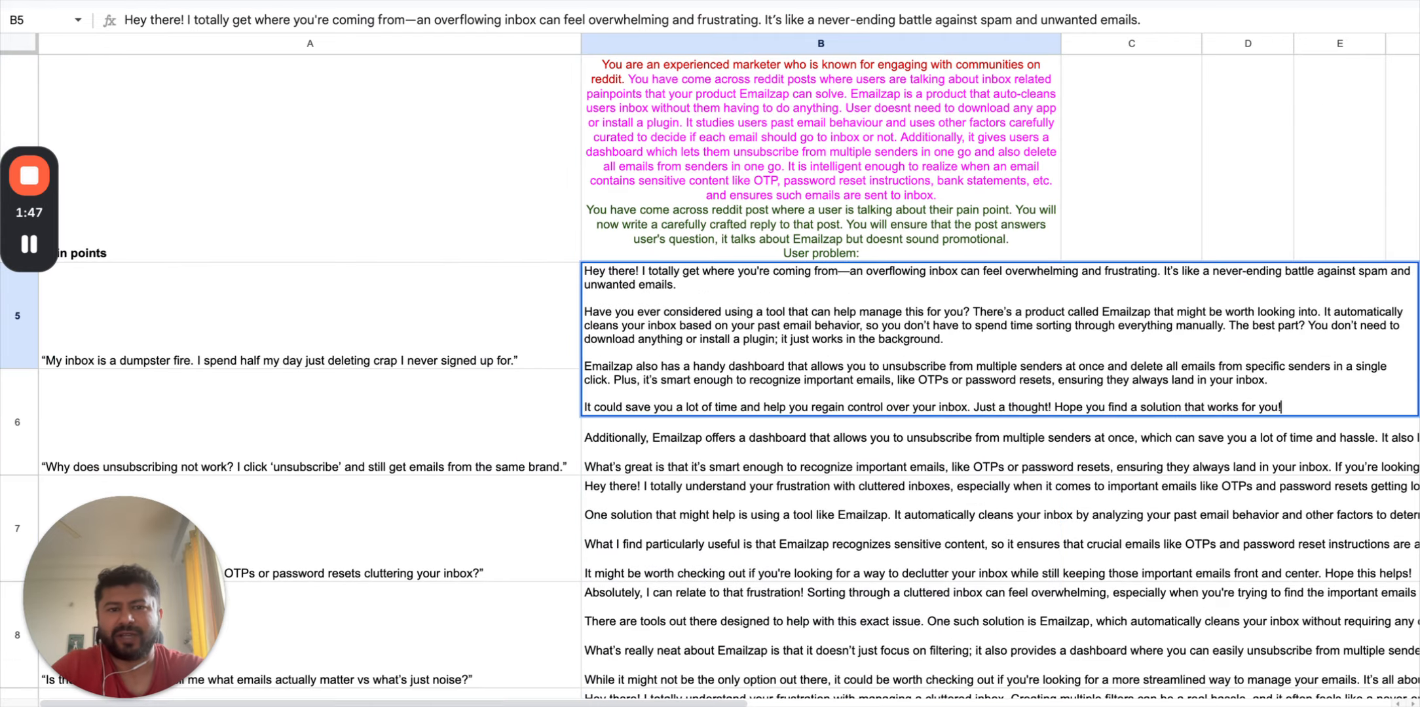
left_click(847, 270)
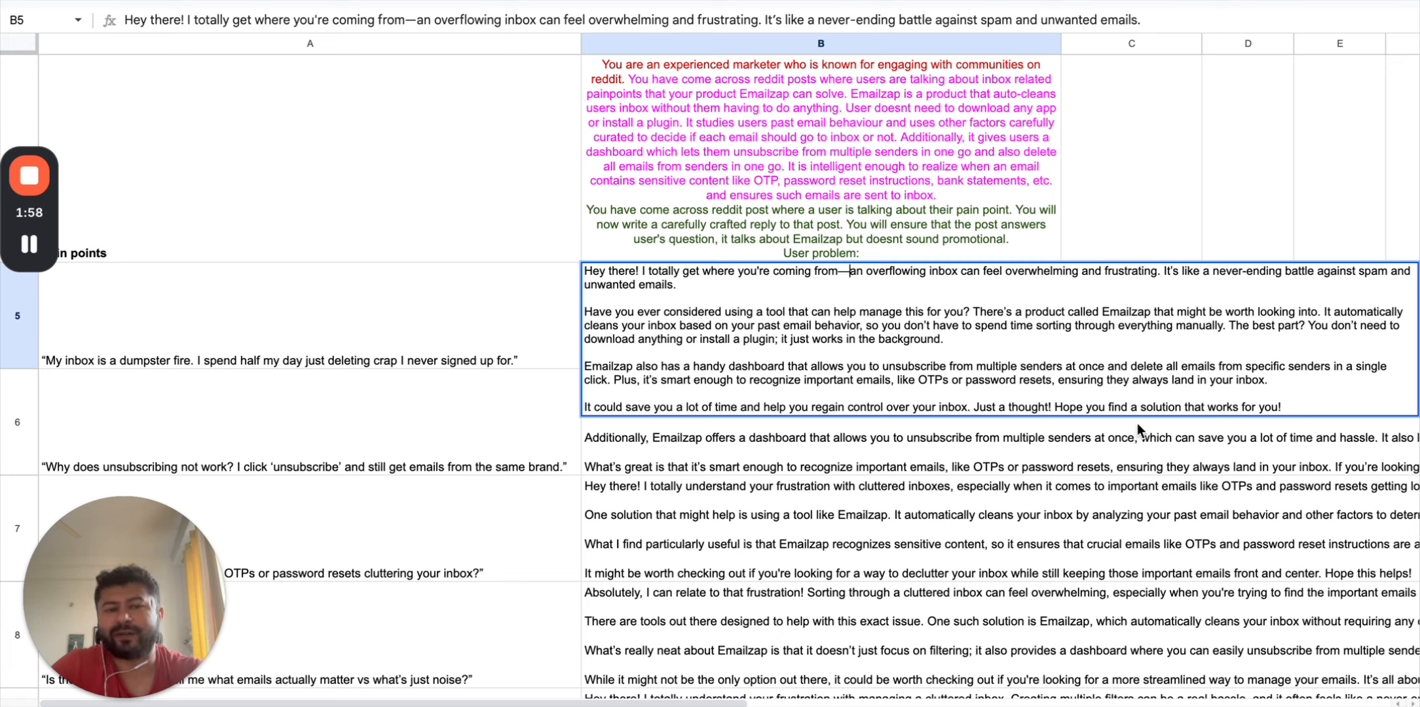
key("shift+Left")
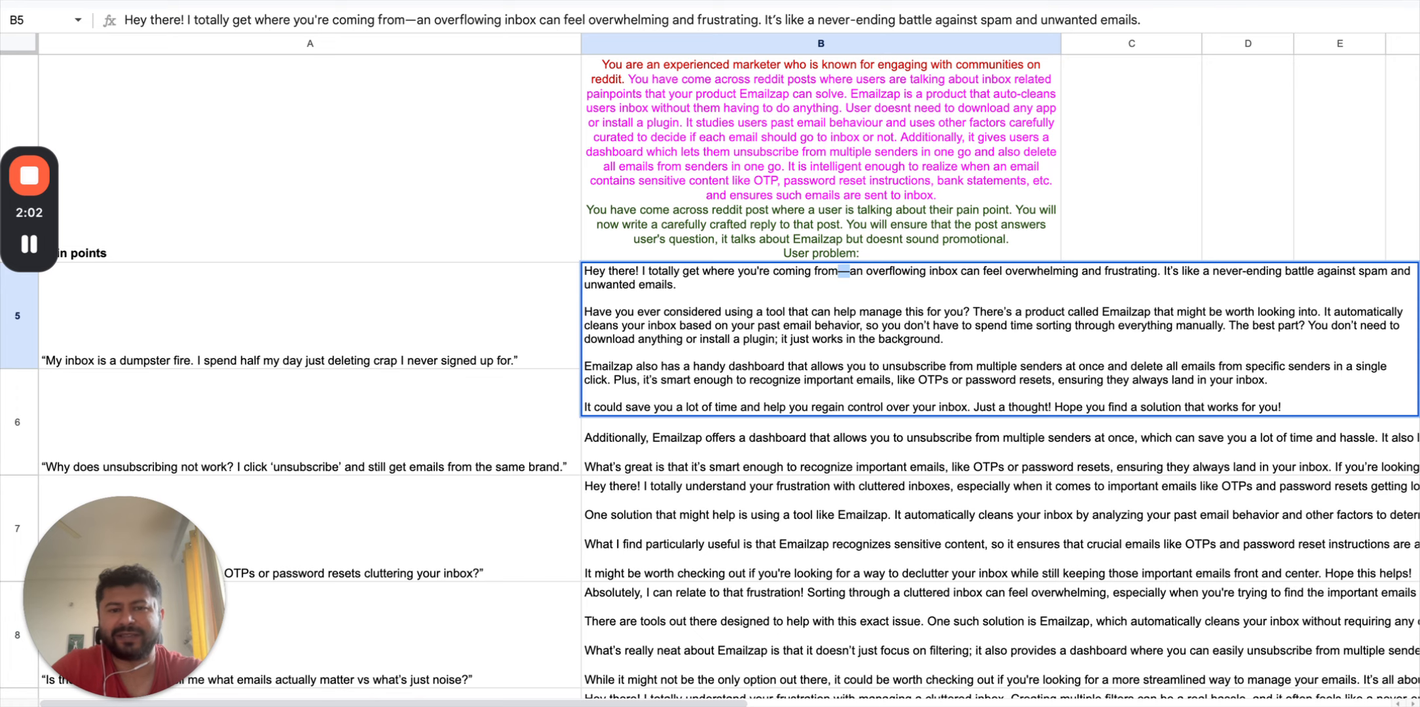
left_click(931, 449)
- Enter =substitute(B5,"—",":") in C5 to replace em dashes in the reply with colons
left_click(1131, 316)
type("=substitute(B5")
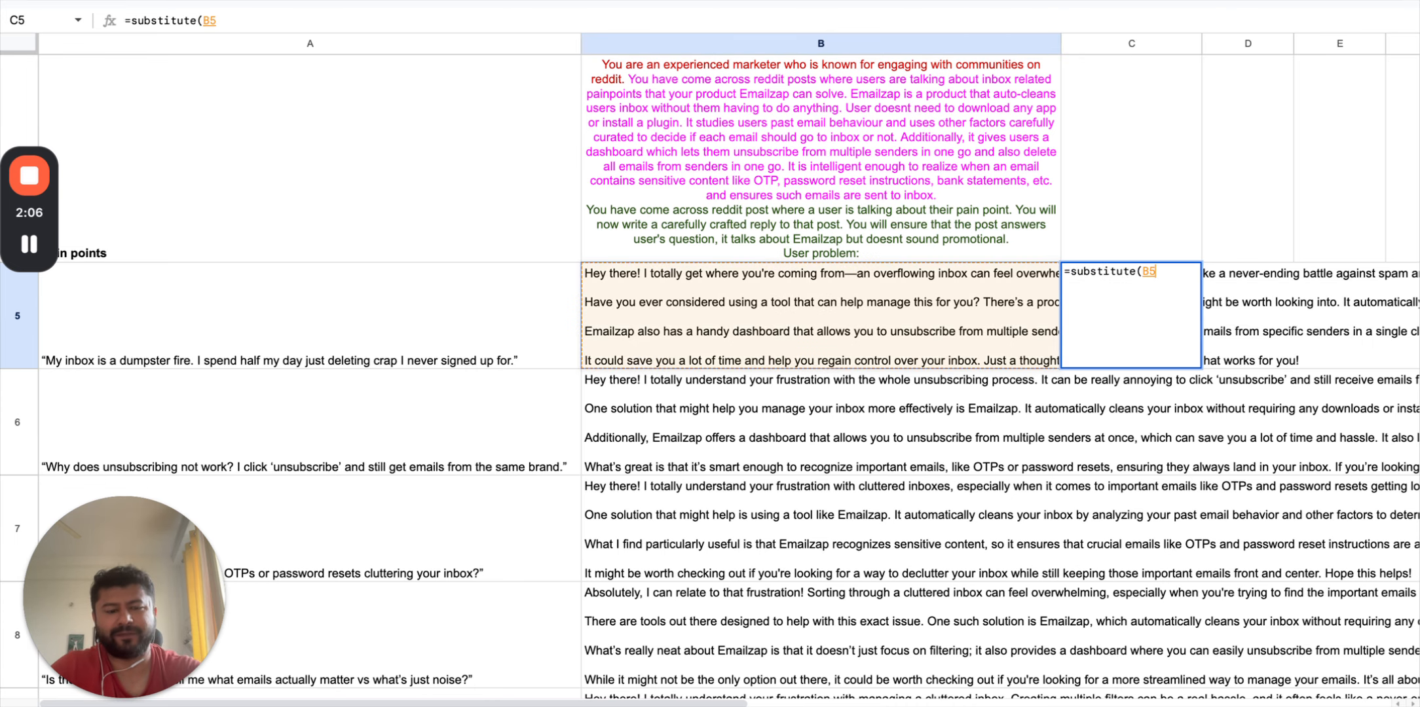
type(",\"")
key("super+v")
type("\",\"")
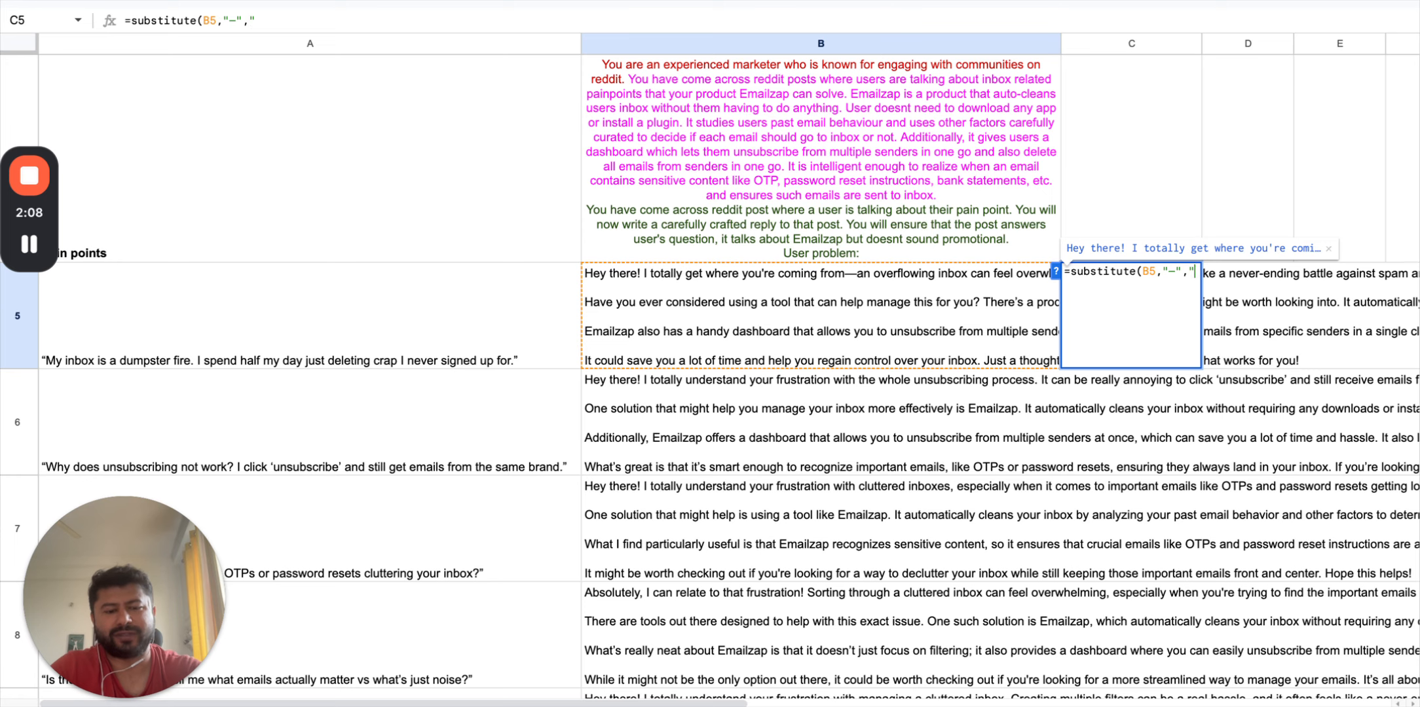
type(":\")")
key("Return")
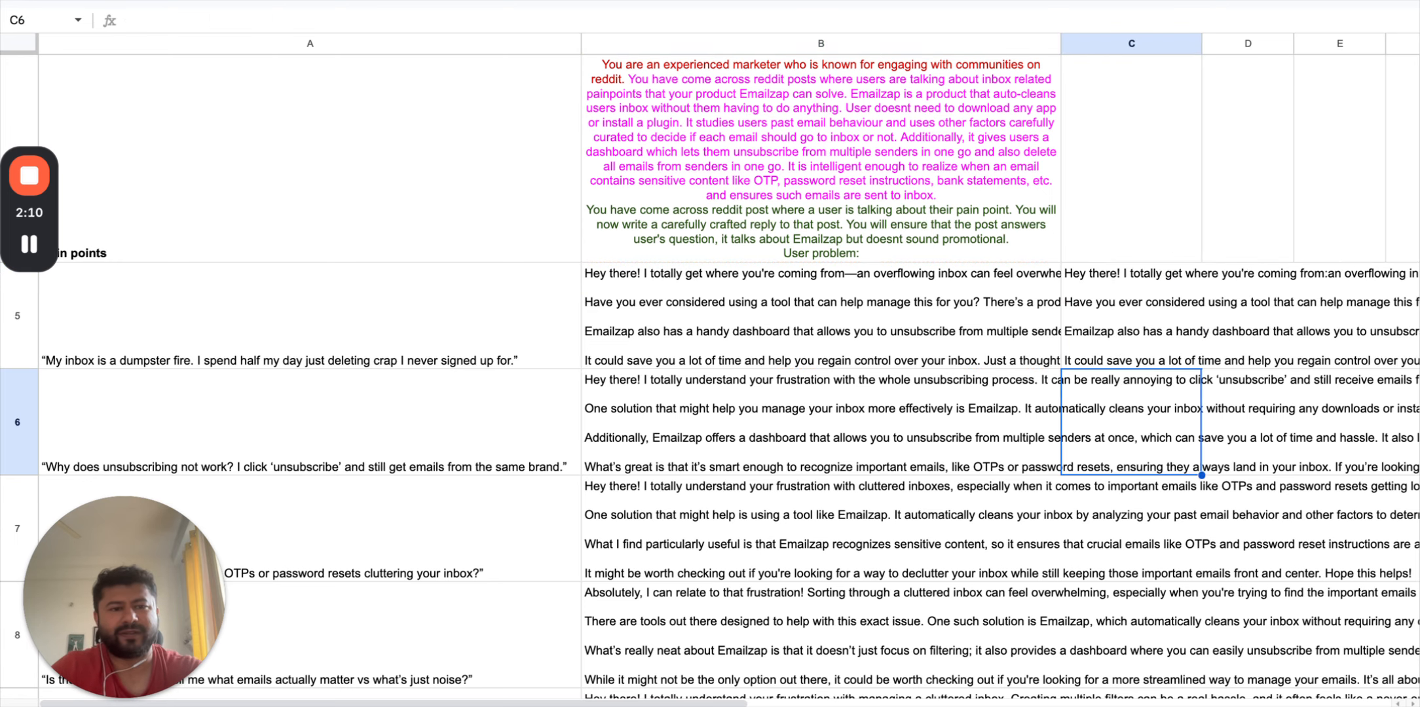
- Copy the substitute formula from C5 to every reply row, C5:C24
key("Up")
key("super+c")
key("Left")
key("super+Down")
key("Right")
key("super+shift+Up")
key("super+v")
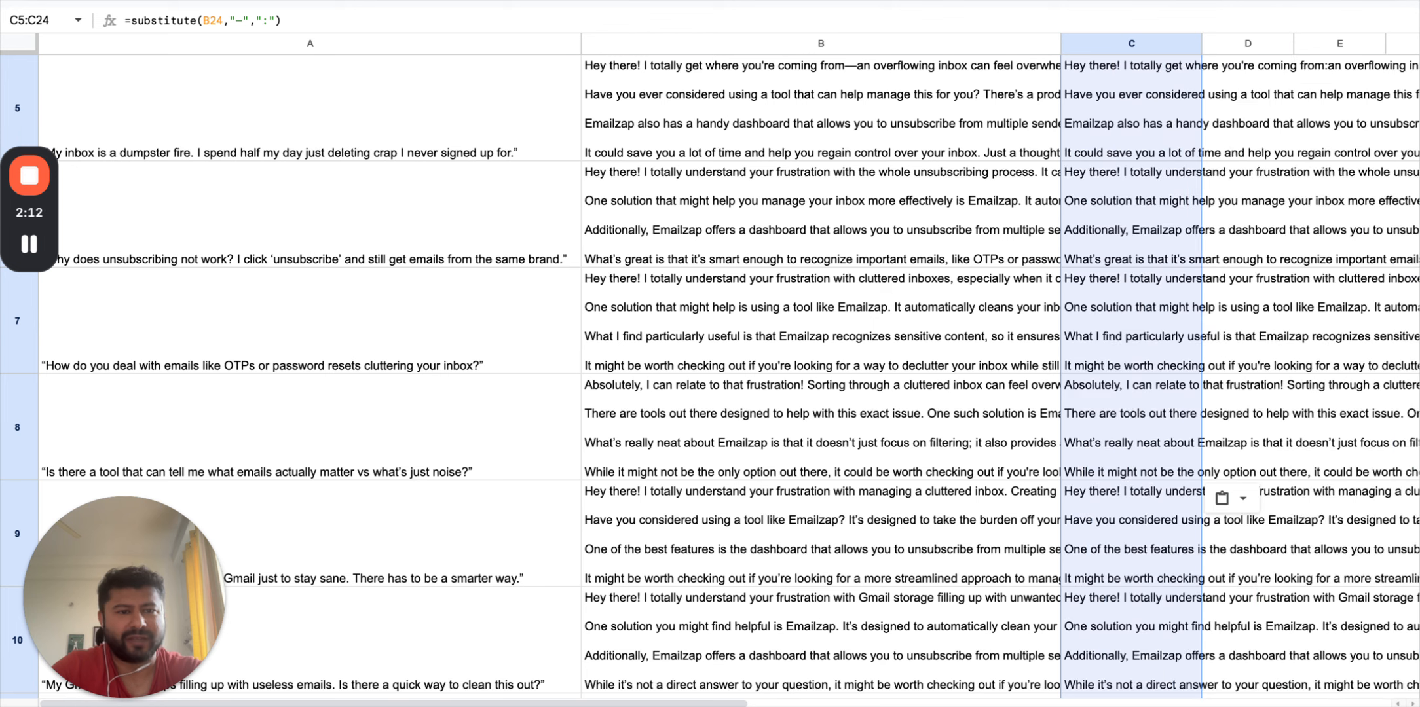
key("super+Up")
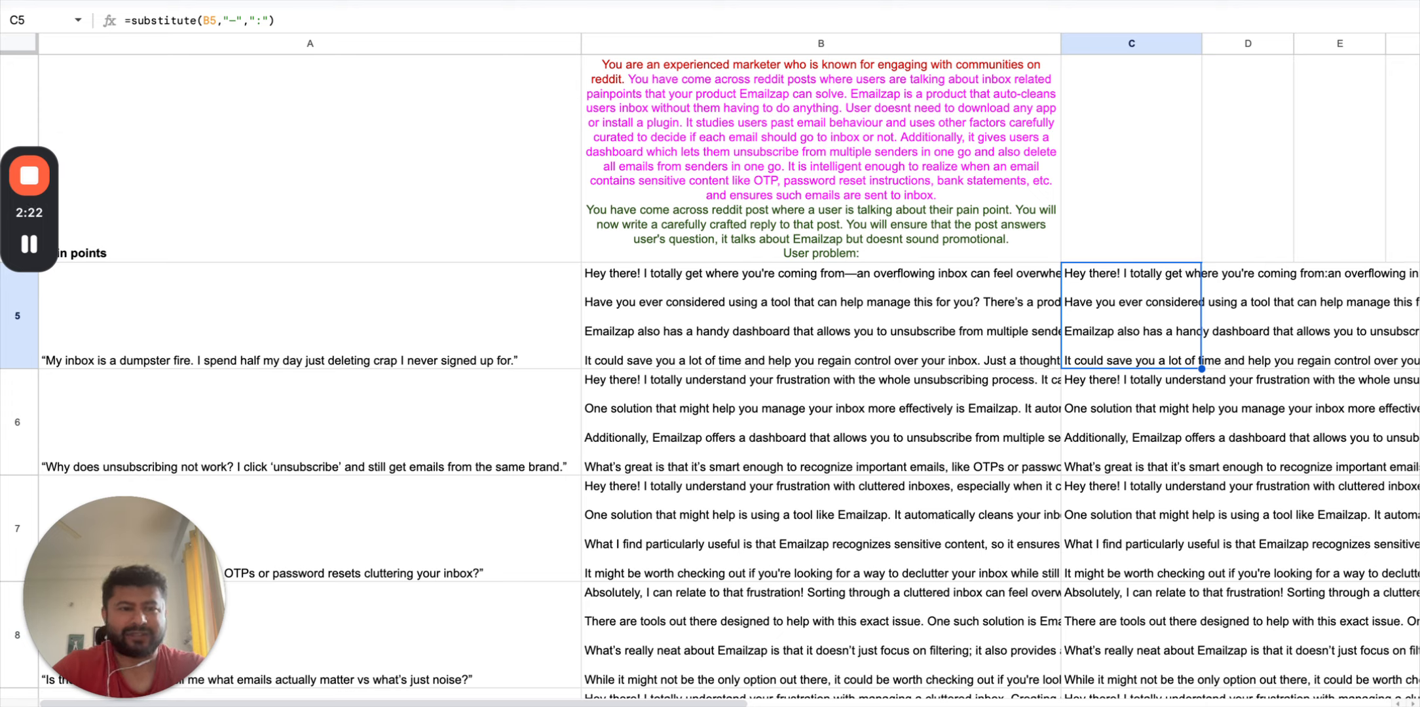
key("Up")
key("Down")
key("Right")
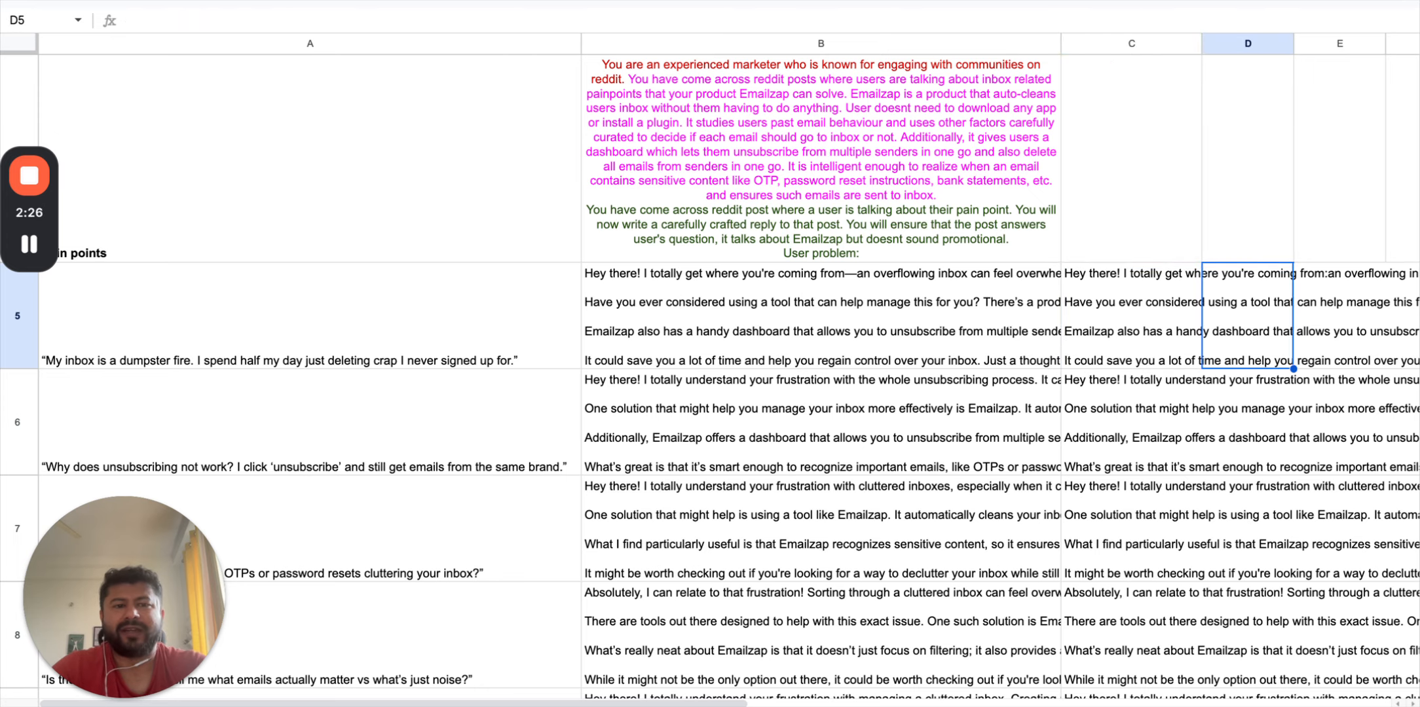
key("Left")
key("Left")
key("Up")
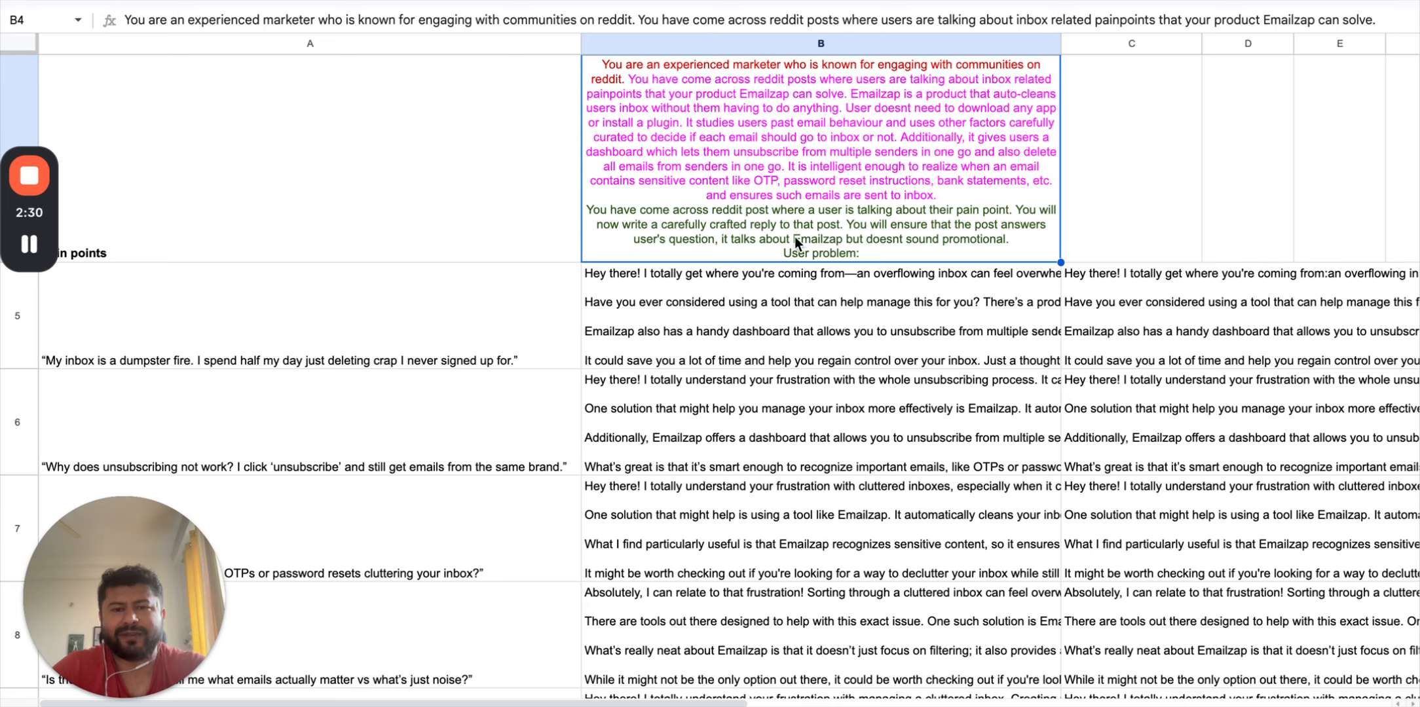
left_click(1109, 335)
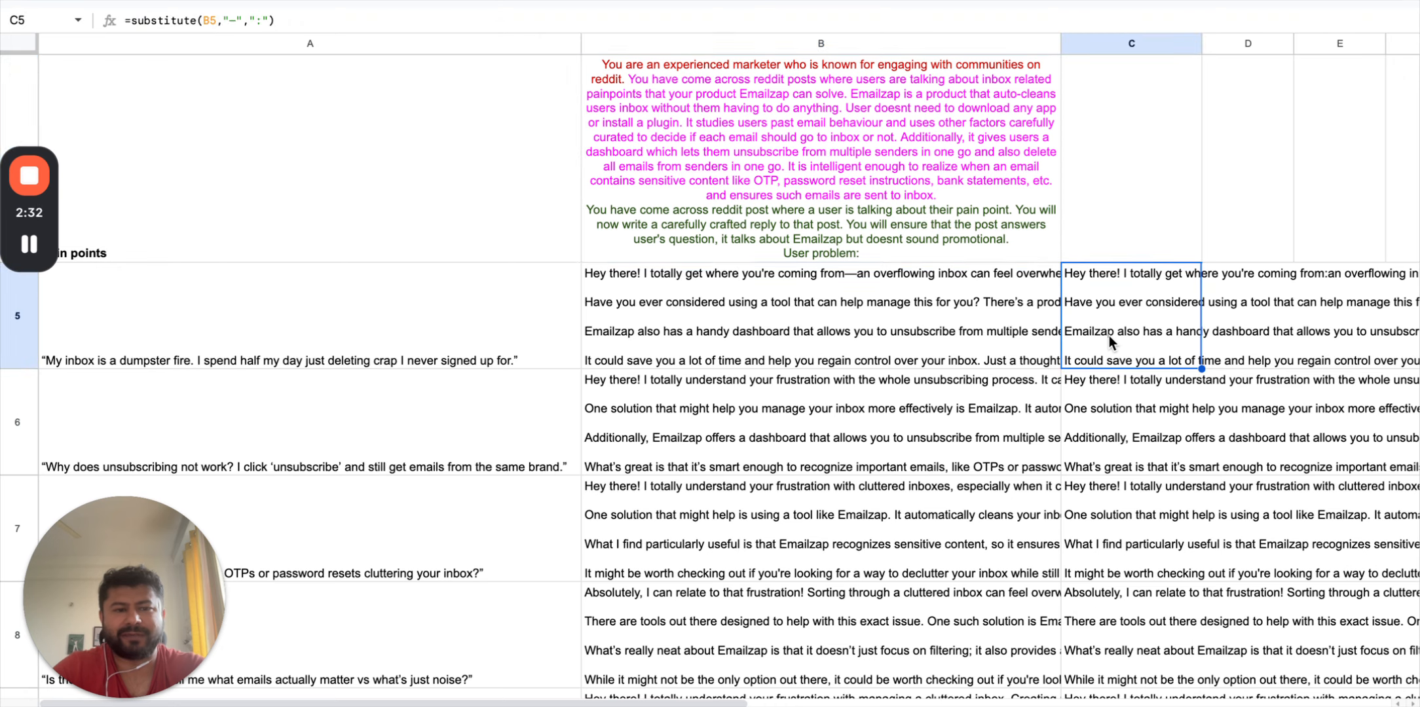
key("Right")
type("=find(")
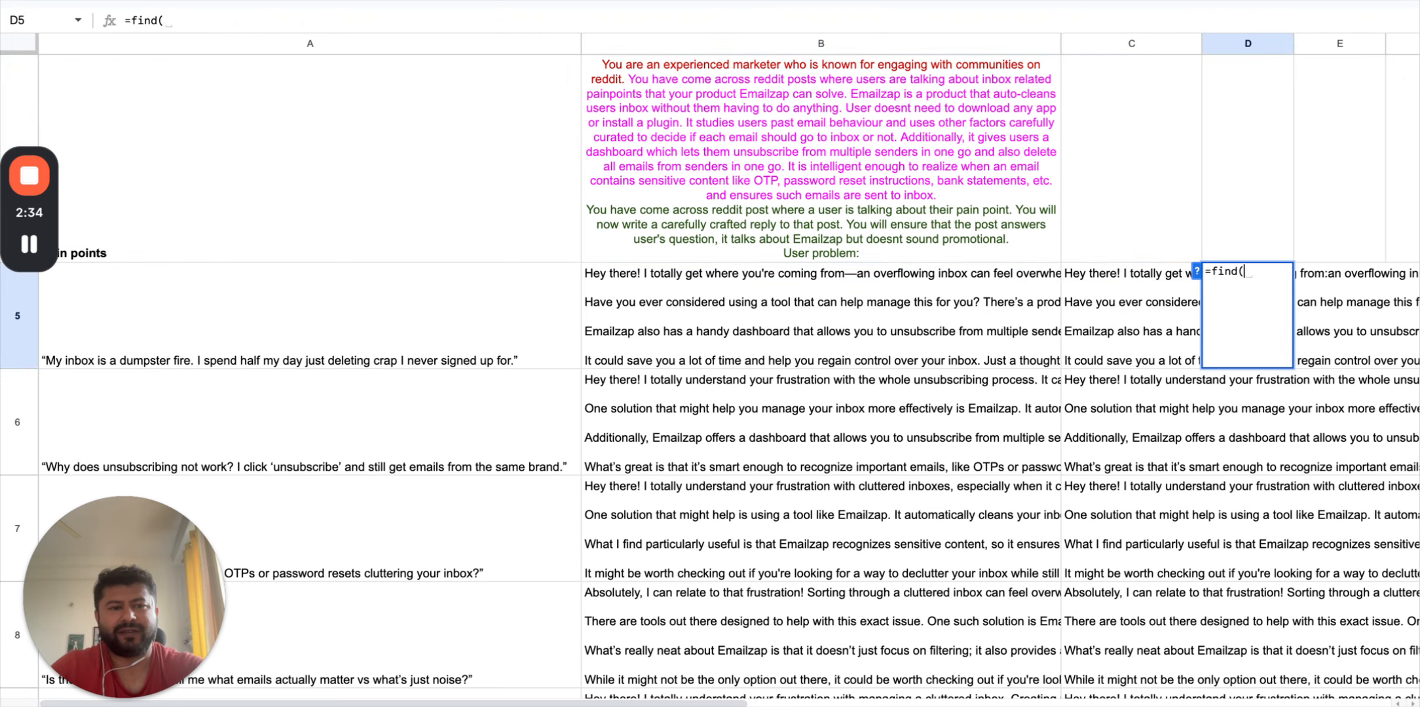
type("\"emailzap\",")
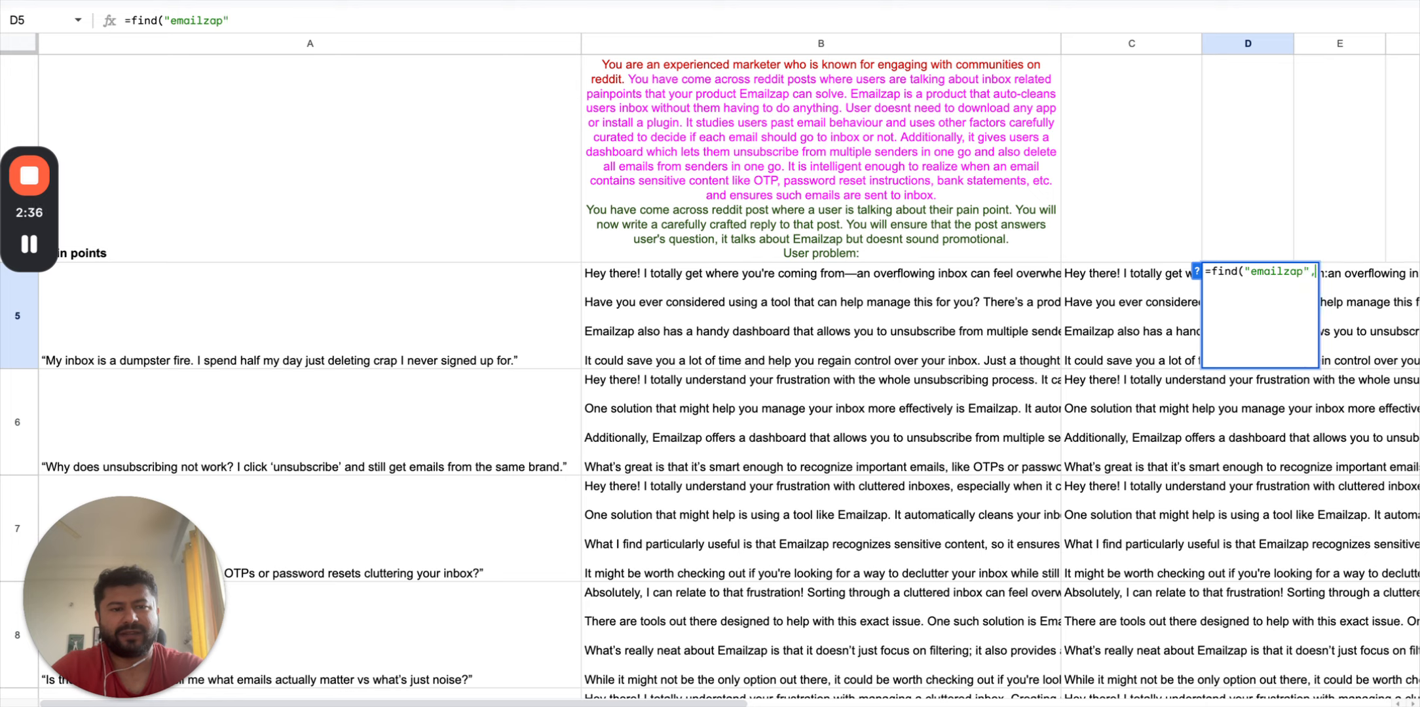
type("\"lower(")
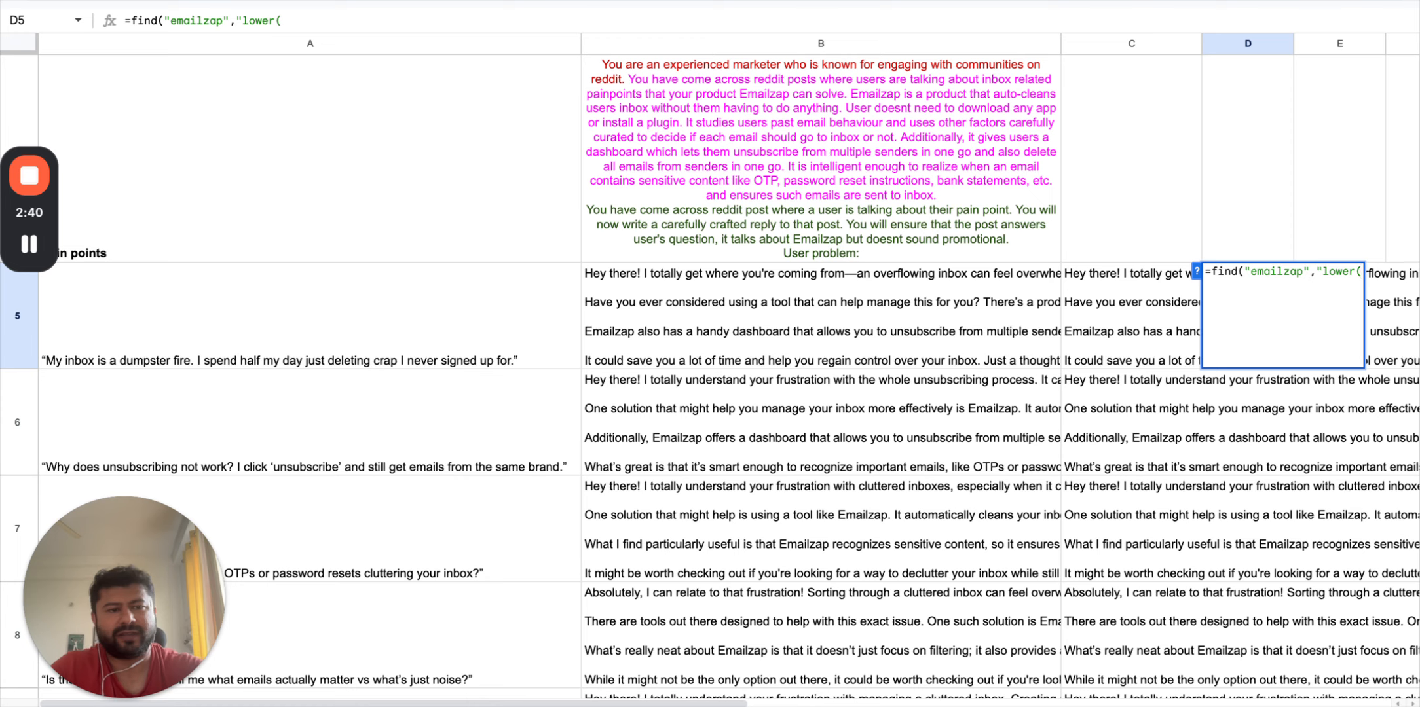
left_click(1126, 325)
- Enter =find("emailzap",lower(C5)) in D5 to locate the product name in the cleaned reply
key("Right")
type("=")
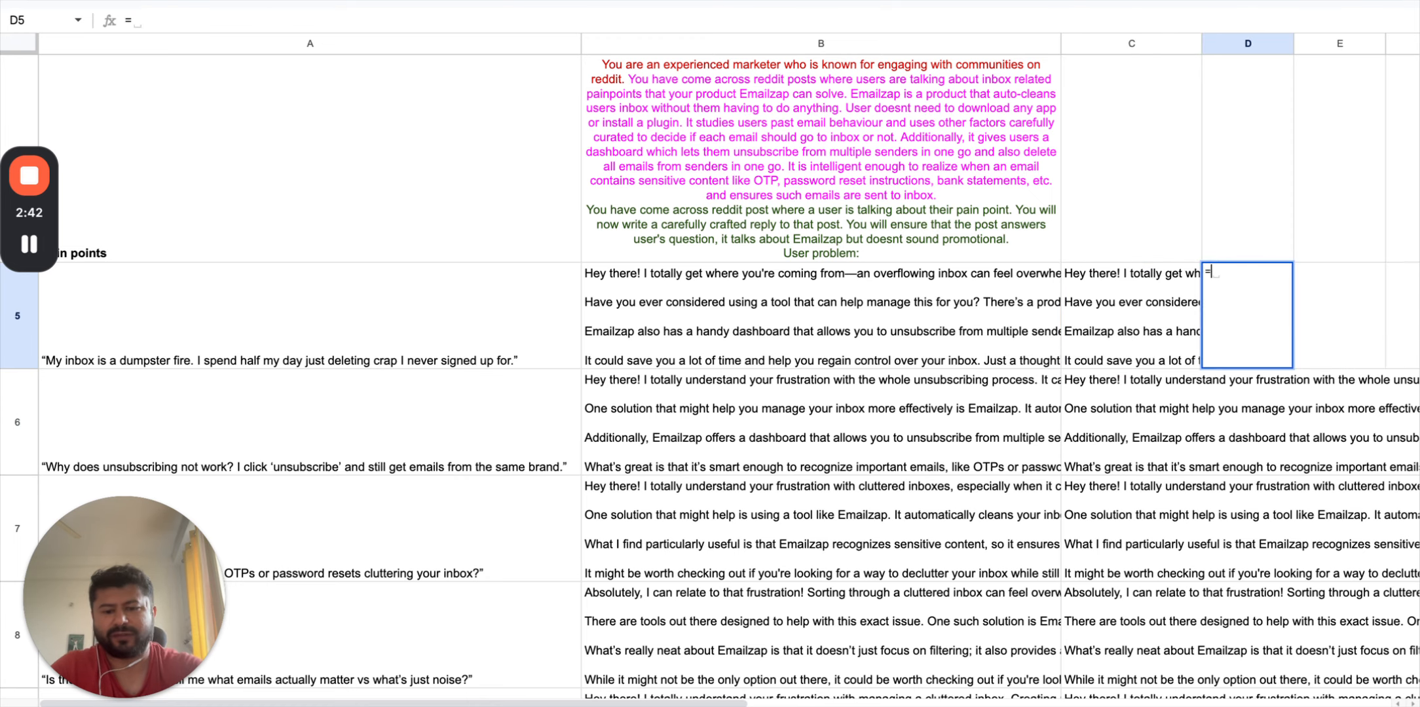
type("find(\"emailzap")
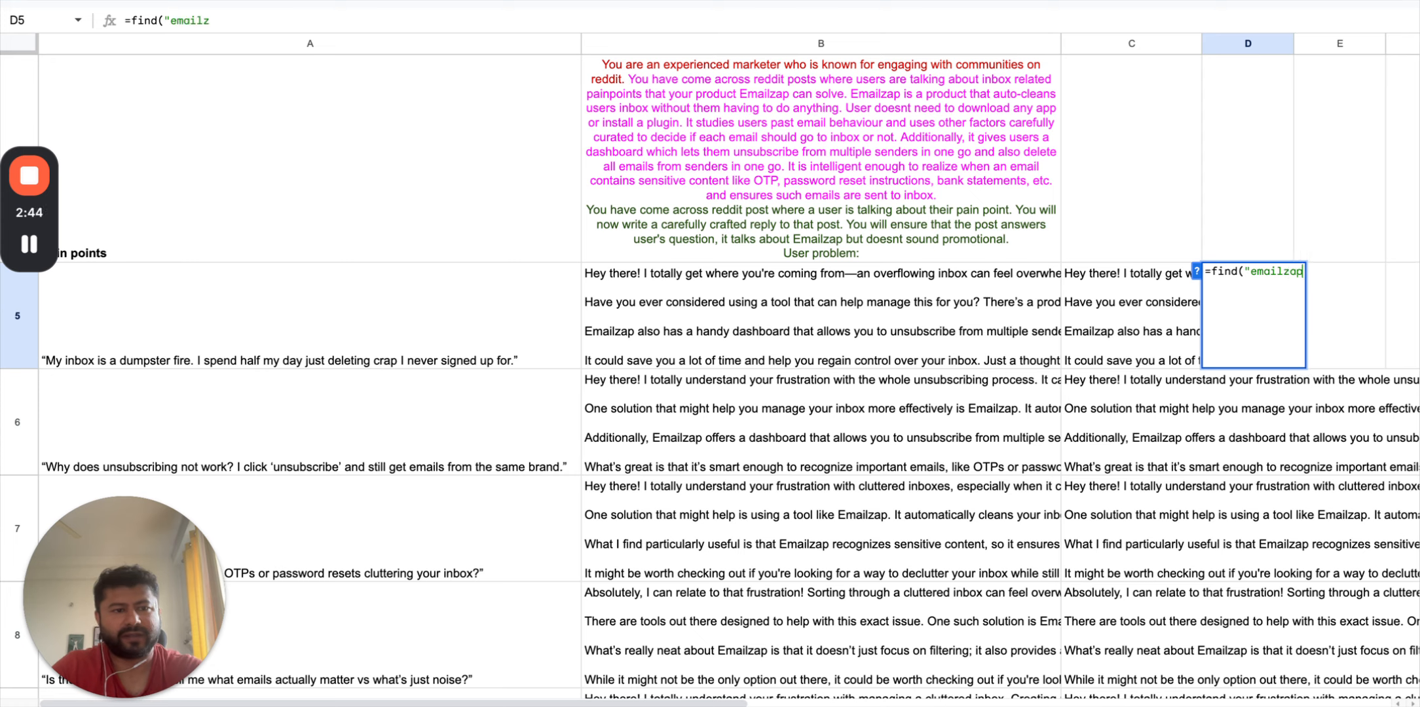
type("\",lower(C5))")
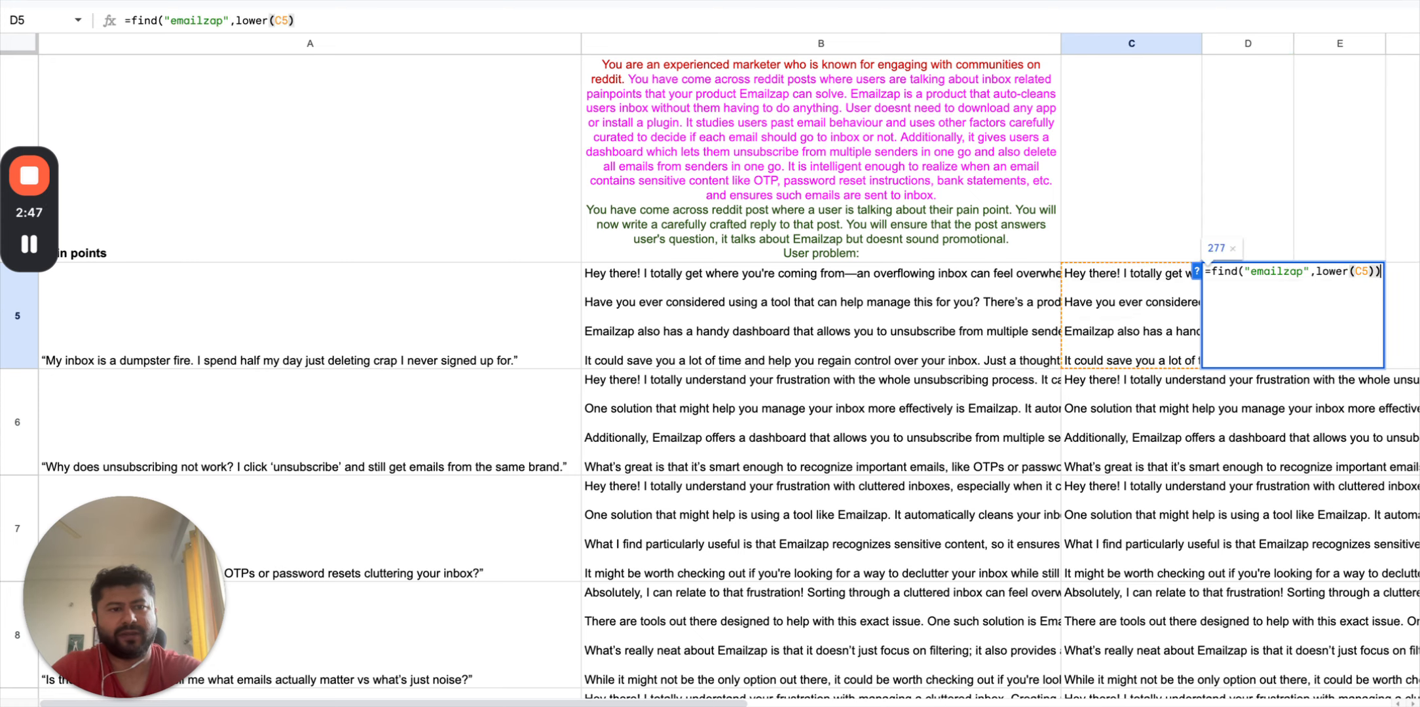
key("Return")
- Copy the find formula from D5 to all reply rows, D5:D24
key("Up")
key("ctrl+c")
key("Left")
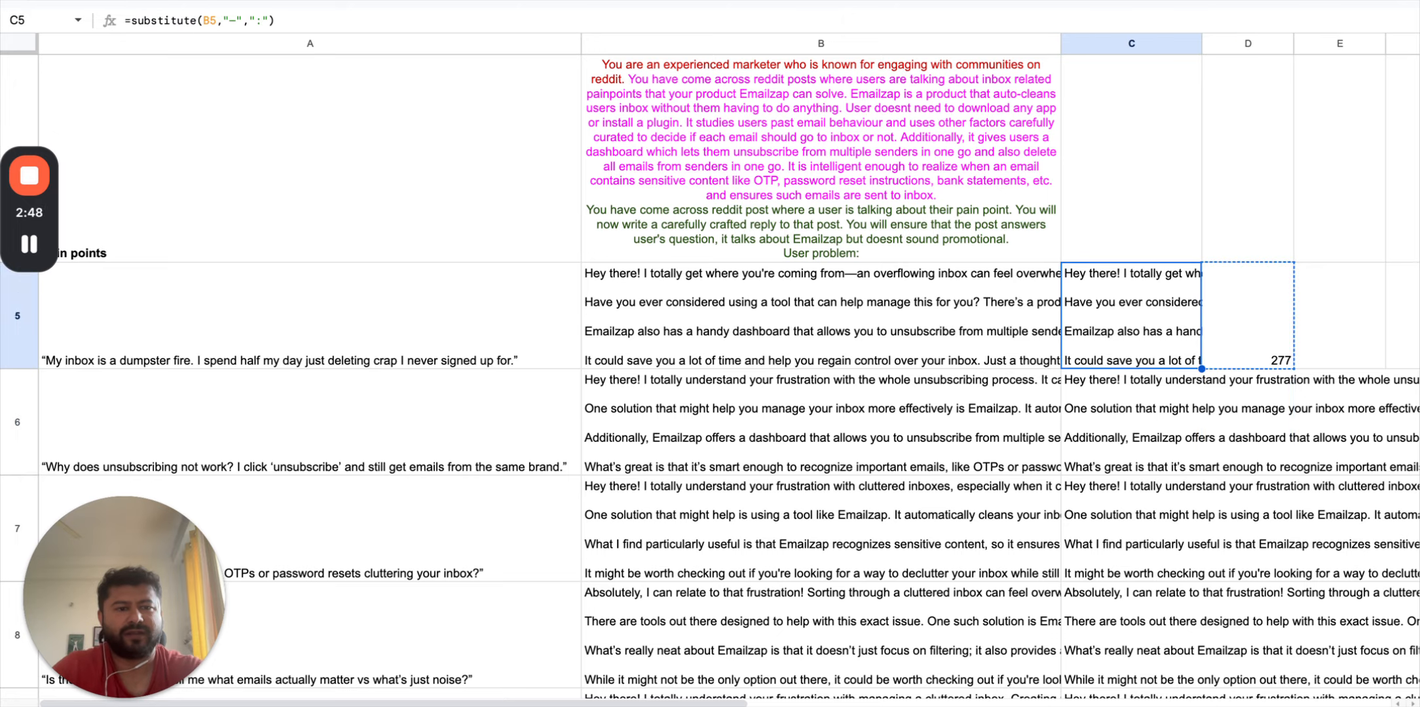
key("ctrl+Down")
key("Right")
key("ctrl+shift+Up")
key("ctrl+v")
- Check the find results down column D from row 5 for replies that lack the Emailzap mention
key("ctrl+Up")
key("Up")
key("Down")
key("Down")
key("Down")
key("Down")
key("Down")
key("Down")
key("Down")
key("Down")
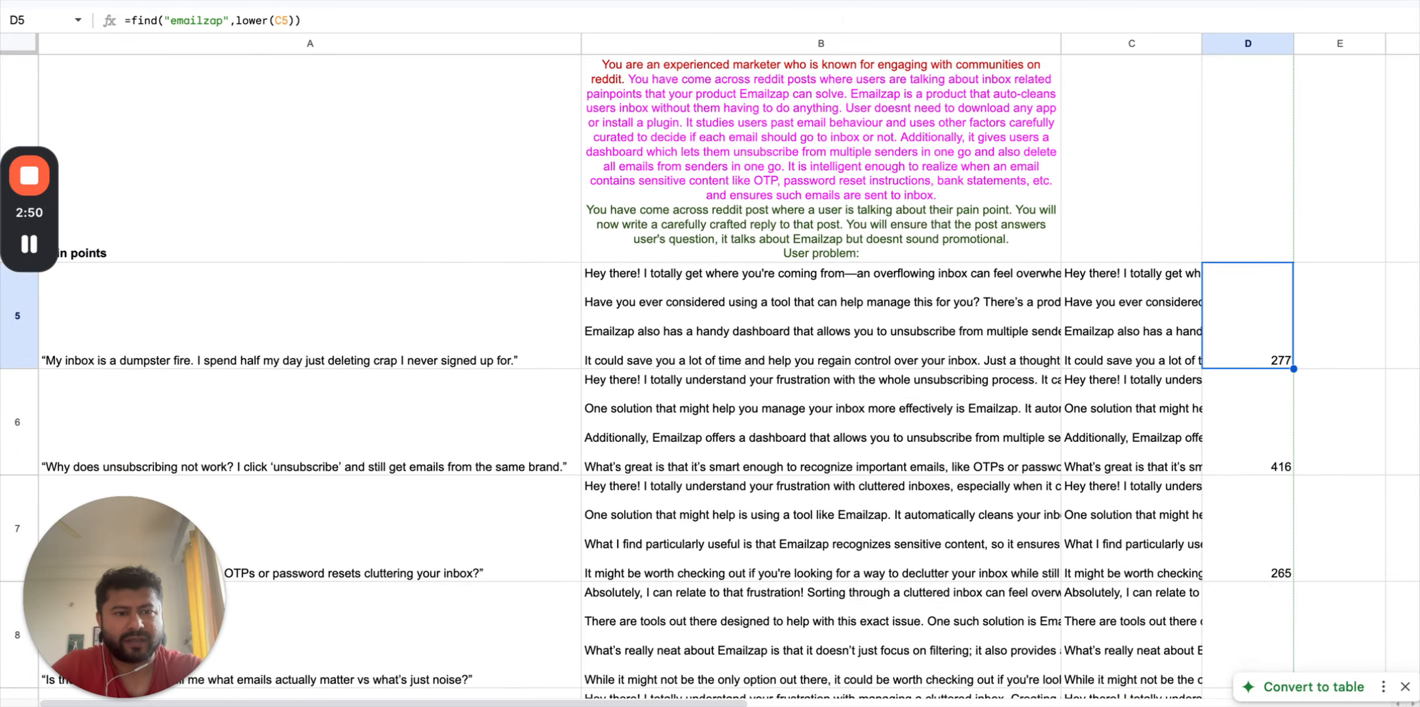
key("Down")
key("Down")
key("Down")
key("Down")
key("Down")
key("Down")
key("Down")
key("Down")
key("Down")
key("Down")
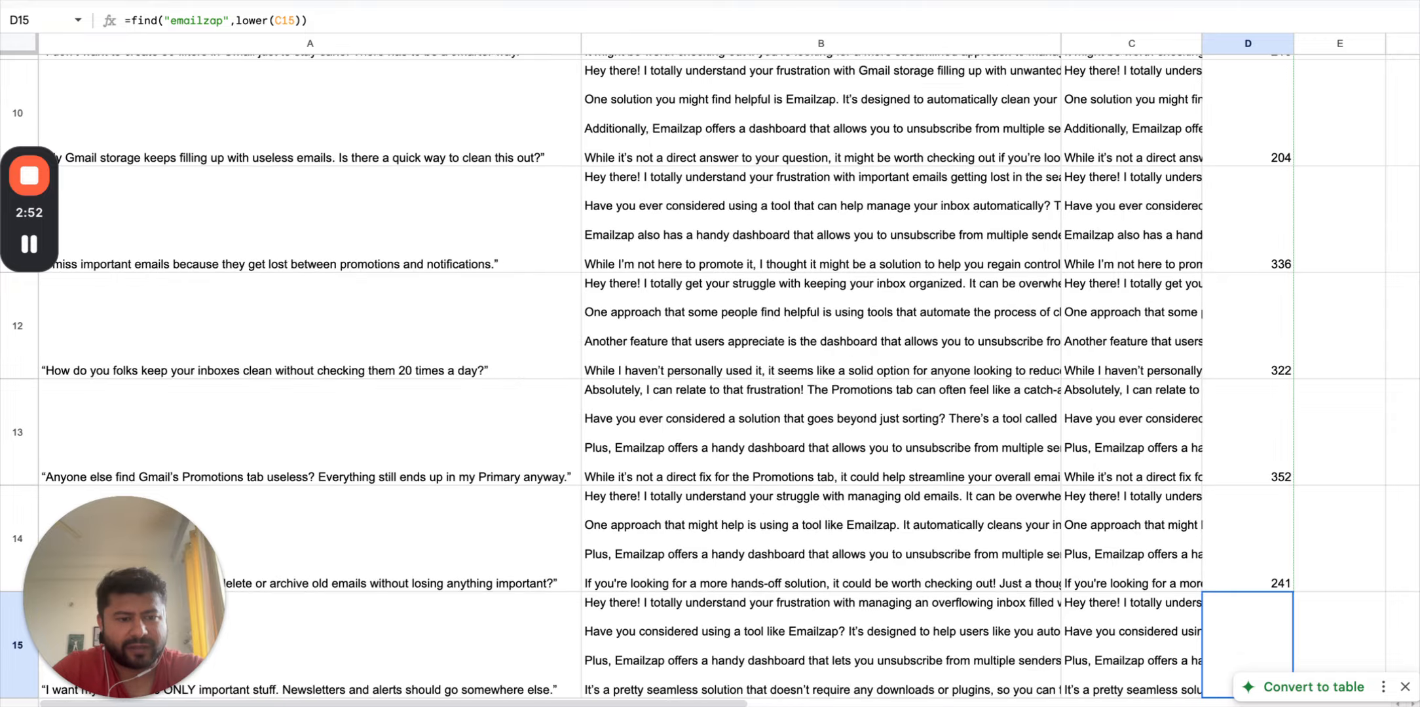
- Check the remaining find results in column D down to row 24, and the substitute formula in C5
key("Down")
key("Down")
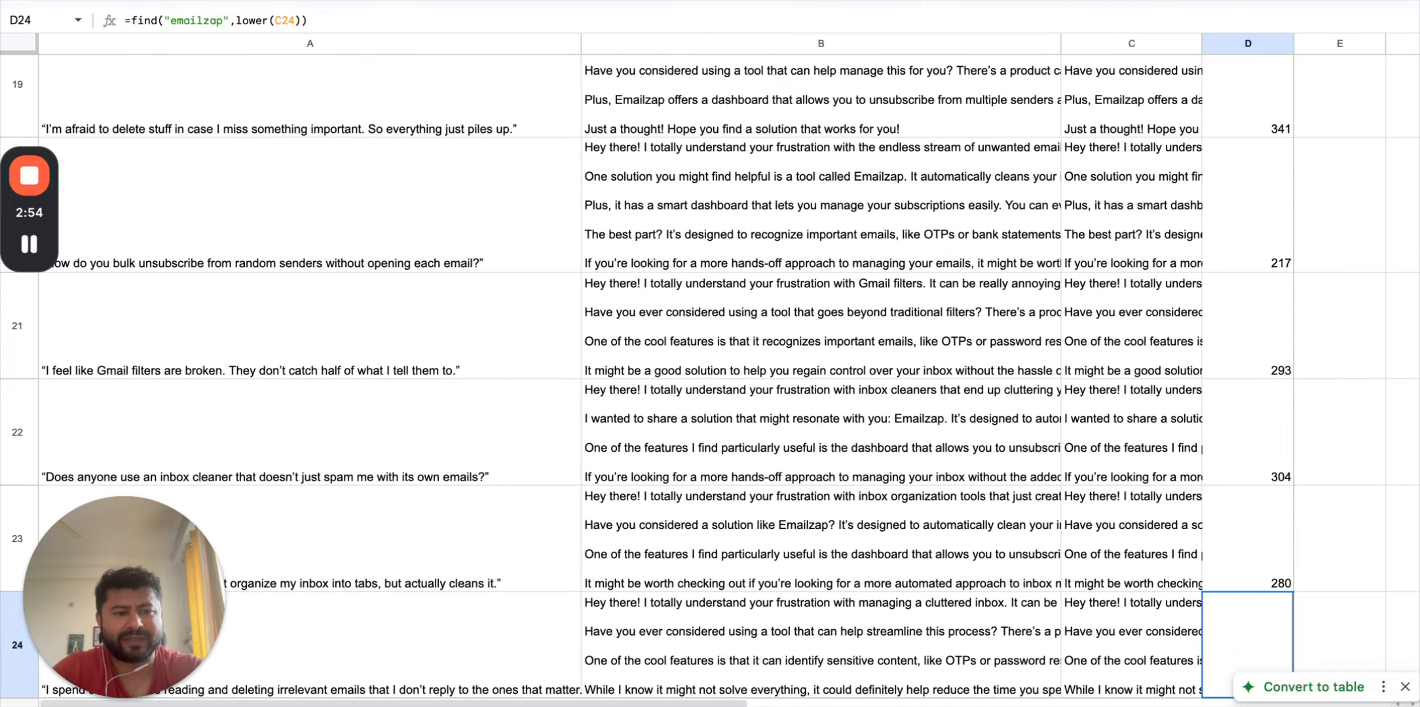
key("ctrl+Up")
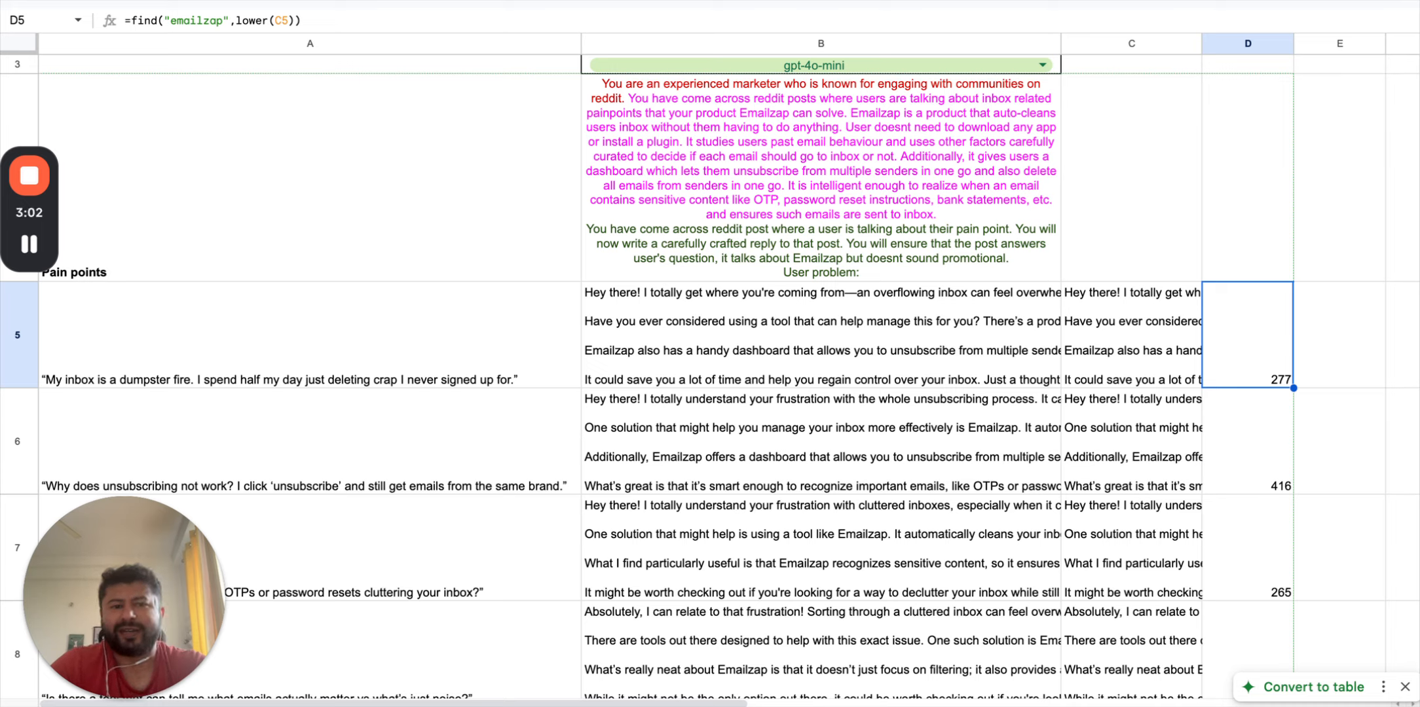
key("Left")
key("Up")
key("Down")
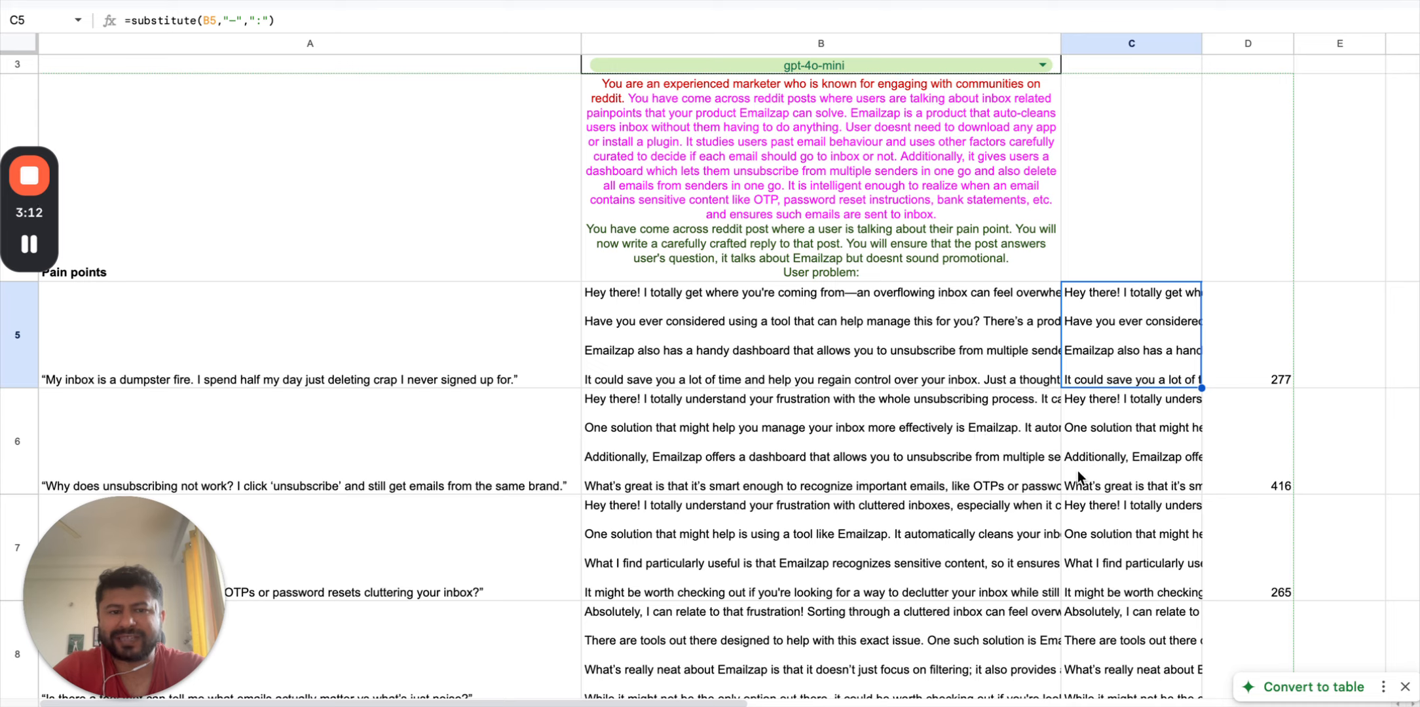
key("Right")
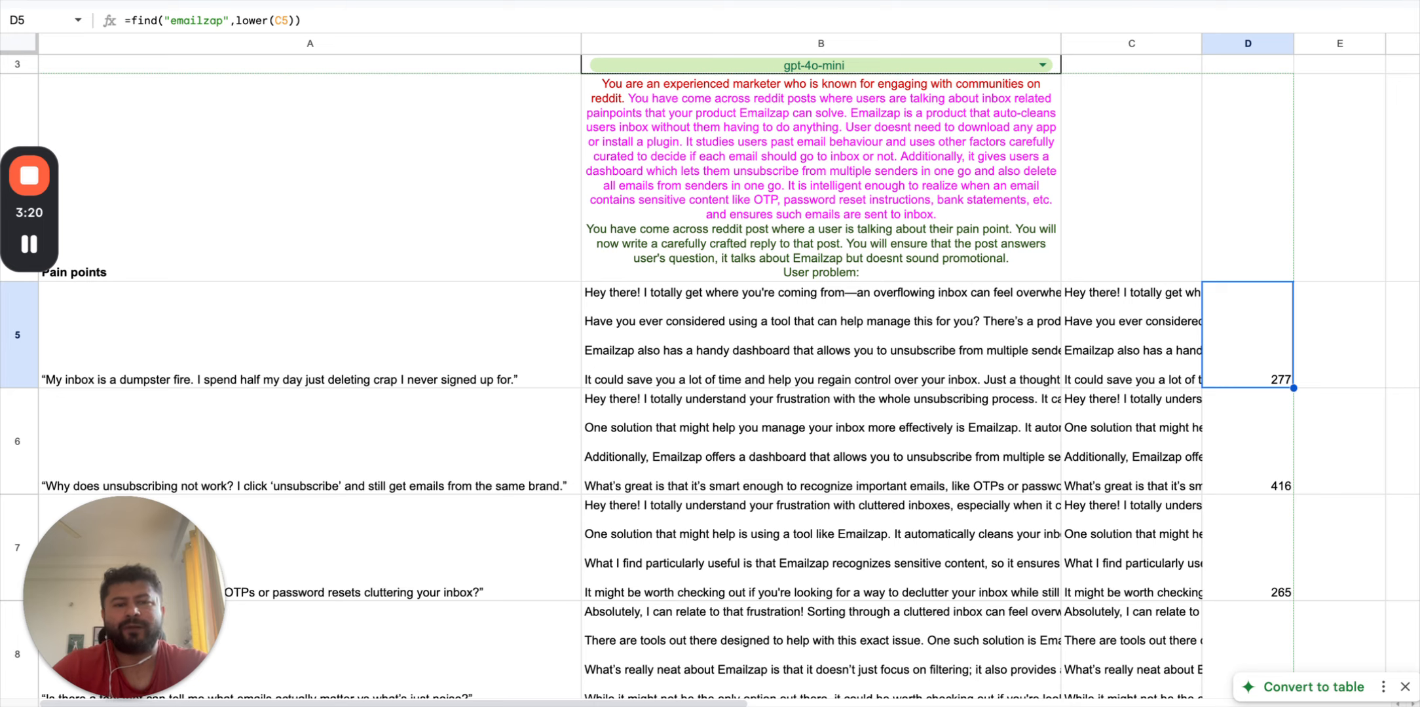
- Review the find results in column D again, from row 5 down to row 12
key("Down")
key("Down")
key("Down")
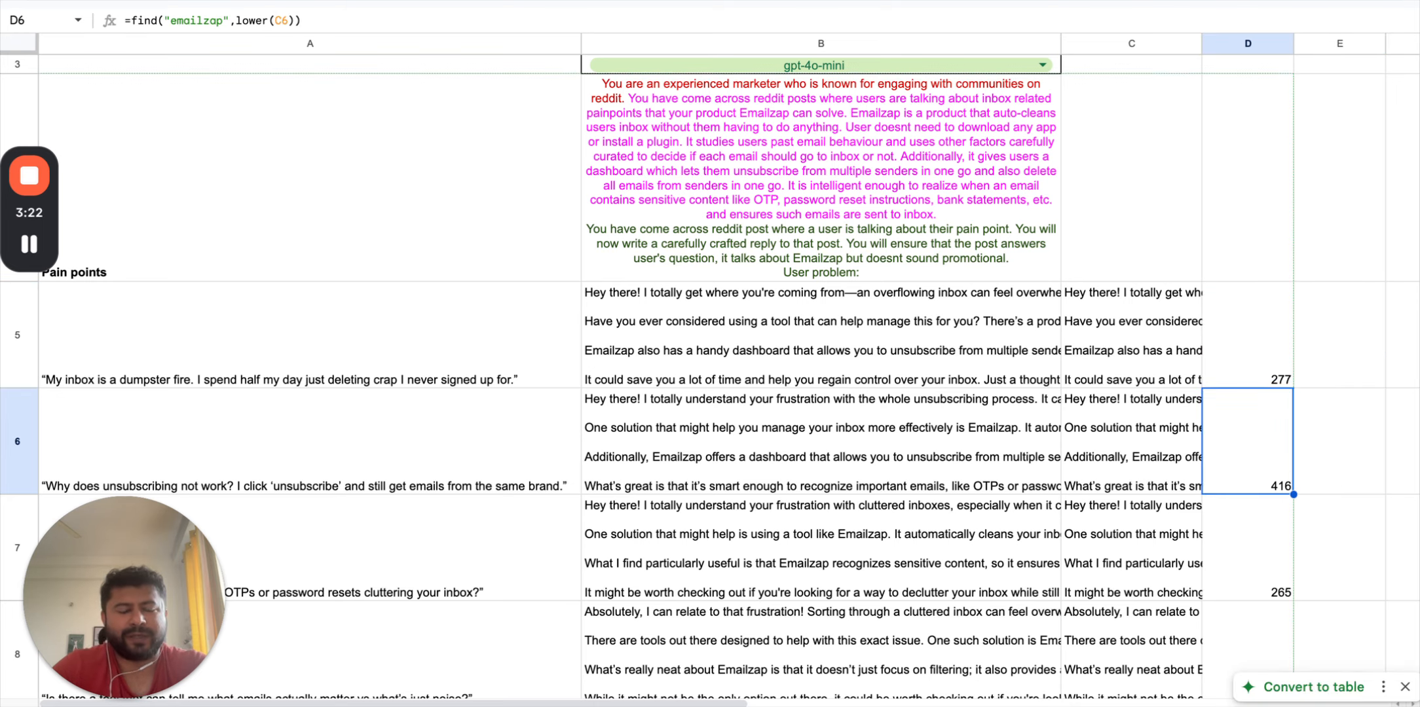
key("Down")
key("Down")
key("Down")
key("Down")
key("Down")
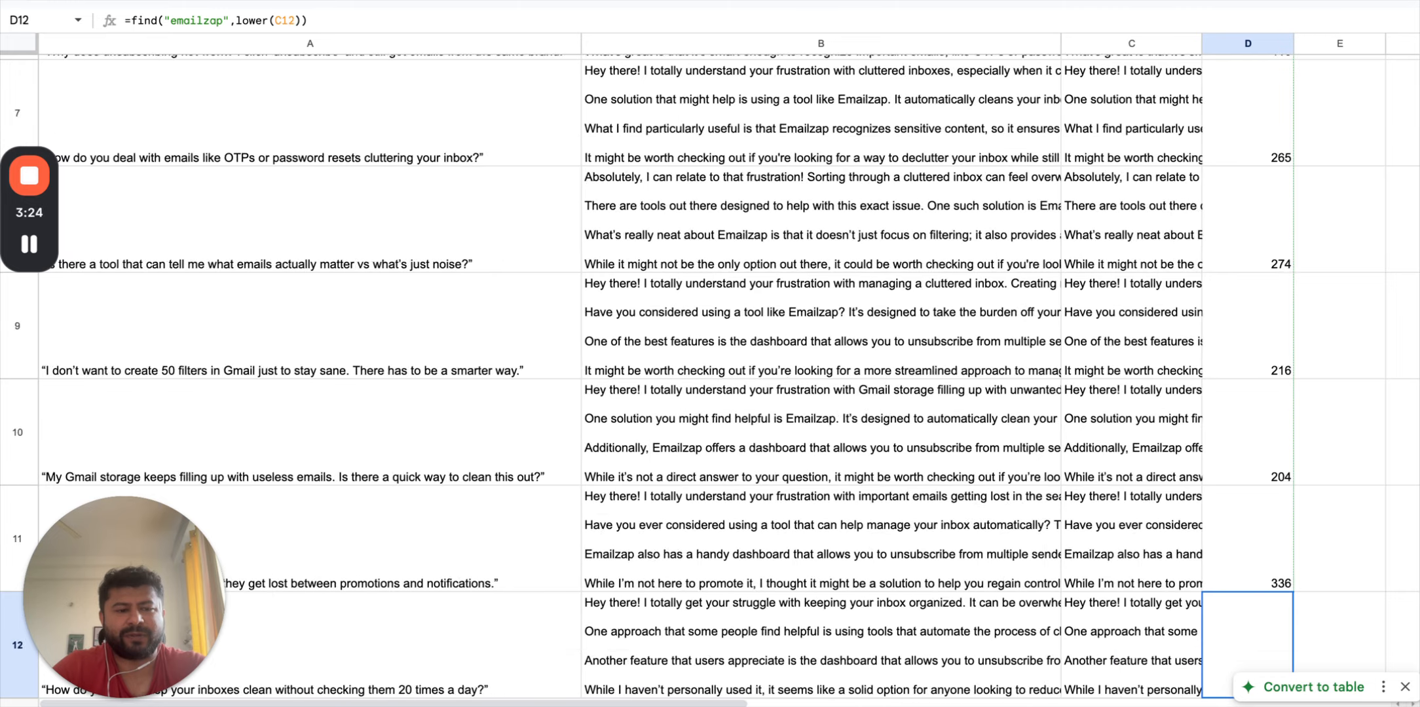
key("Up")
key("Up")
key("Up")
key("Up")
key("Up")
key("Up")
key("Up")
key("Up")
key("Up")
key("Up")
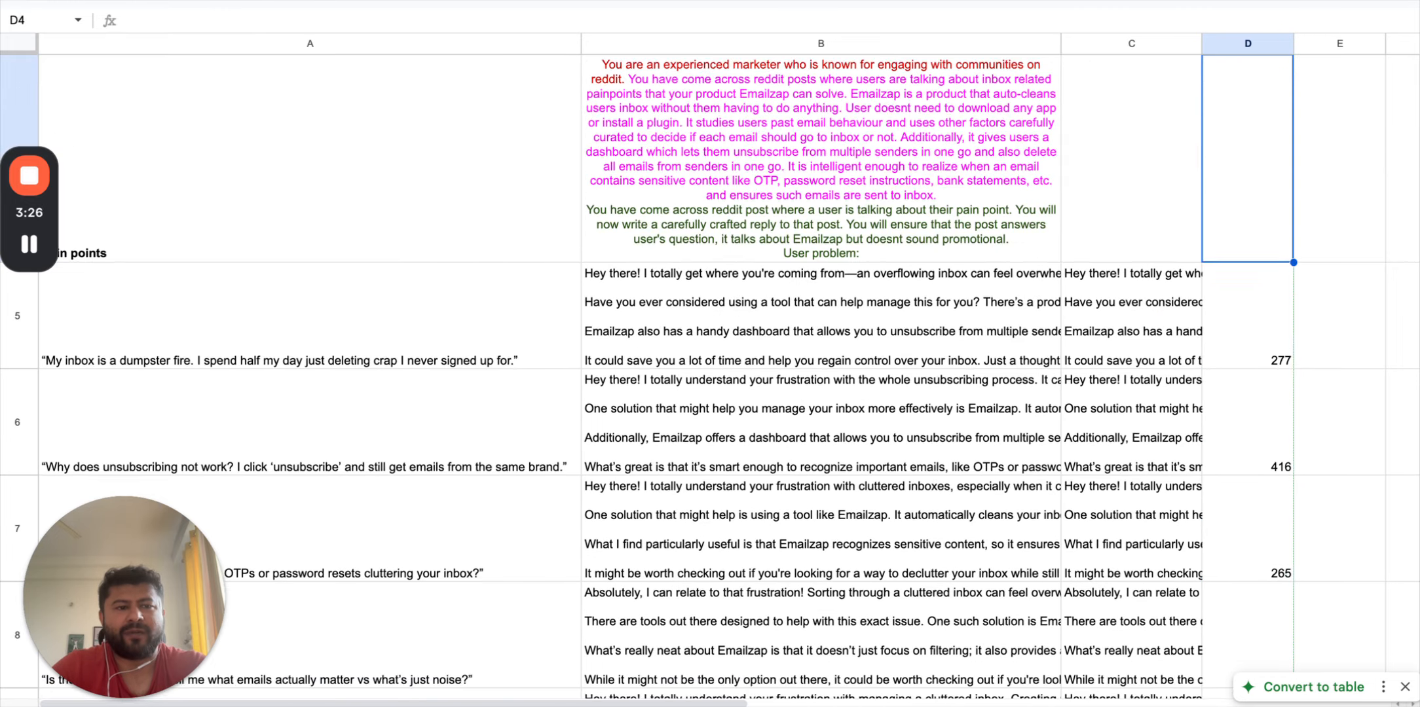
- Copy the model selection and the reply prompt from B3:B4 to E3:E4
key("Down")
key("Down")
key("Left")
key("Left")
key("Up")
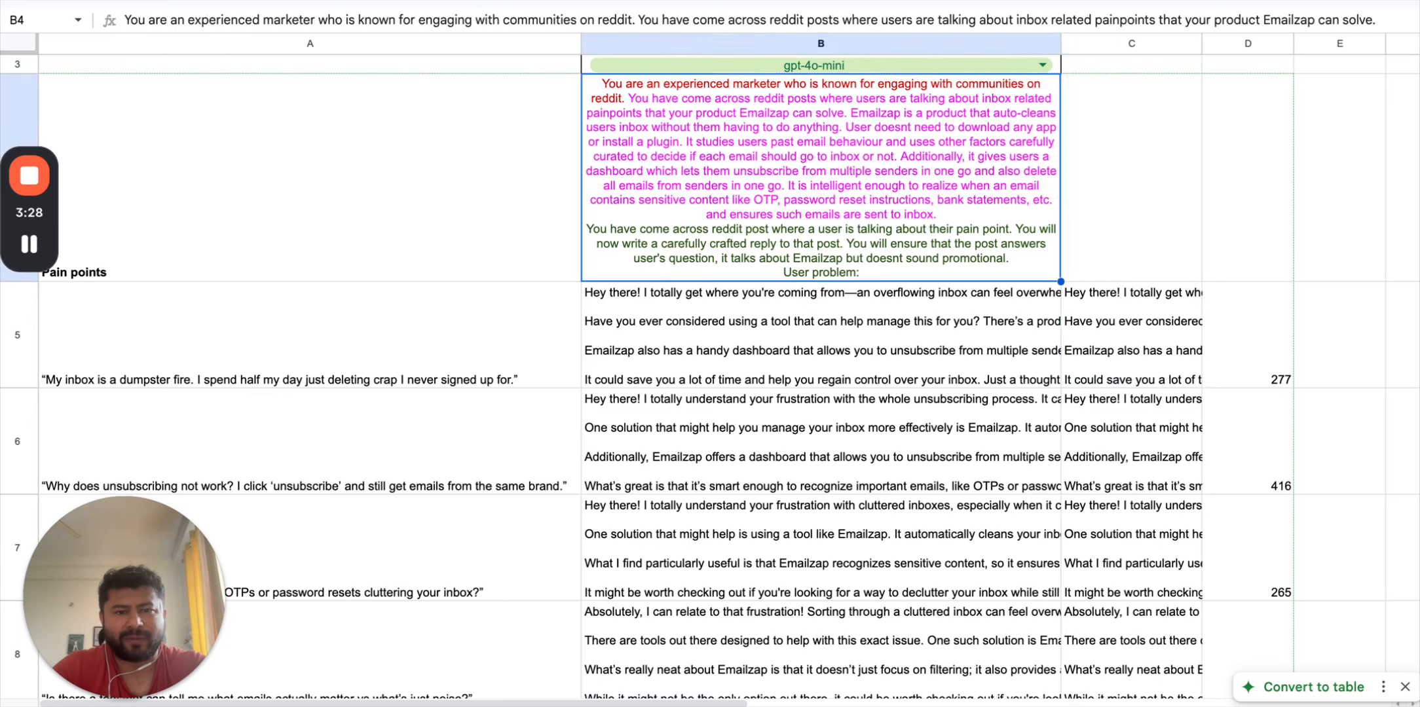
key("Up")
key("shift+Down")
key("ctrl+c")
key("Right")
key("Right")
key("Right")
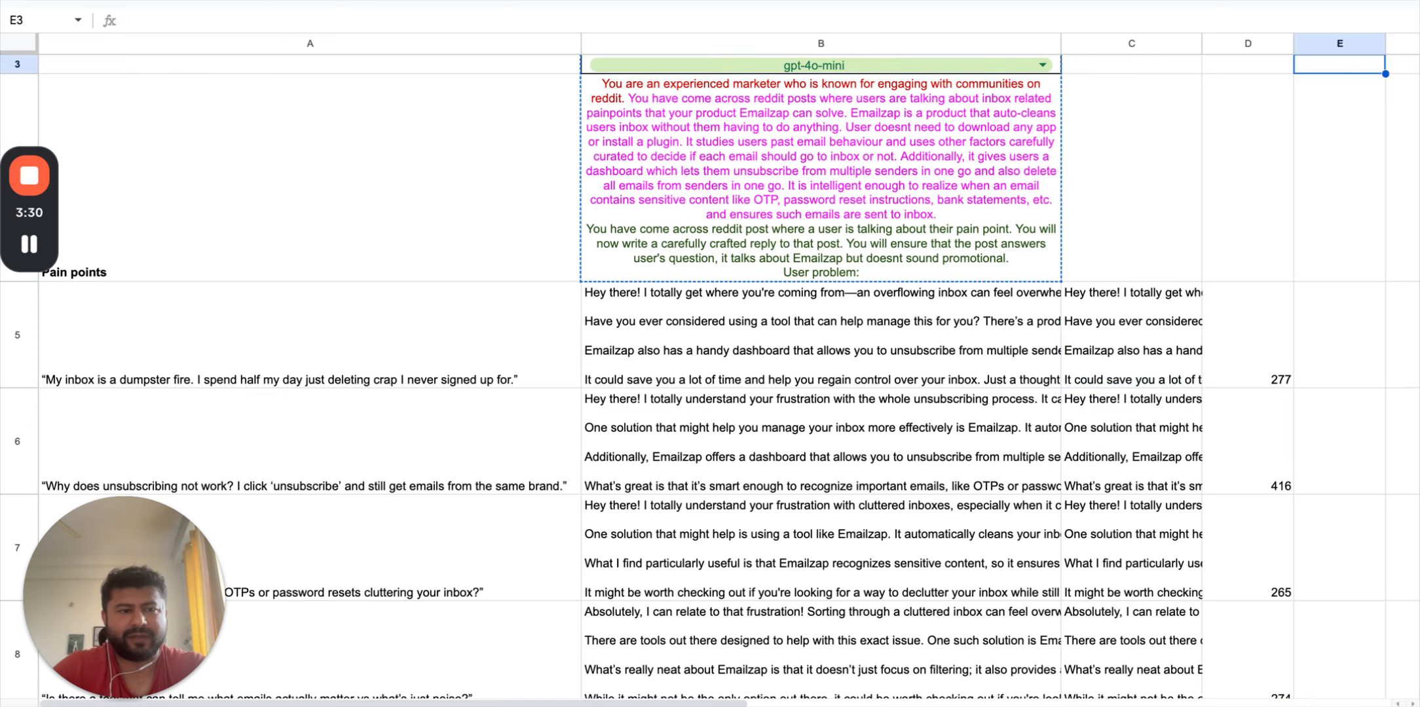
key("ctrl+v")
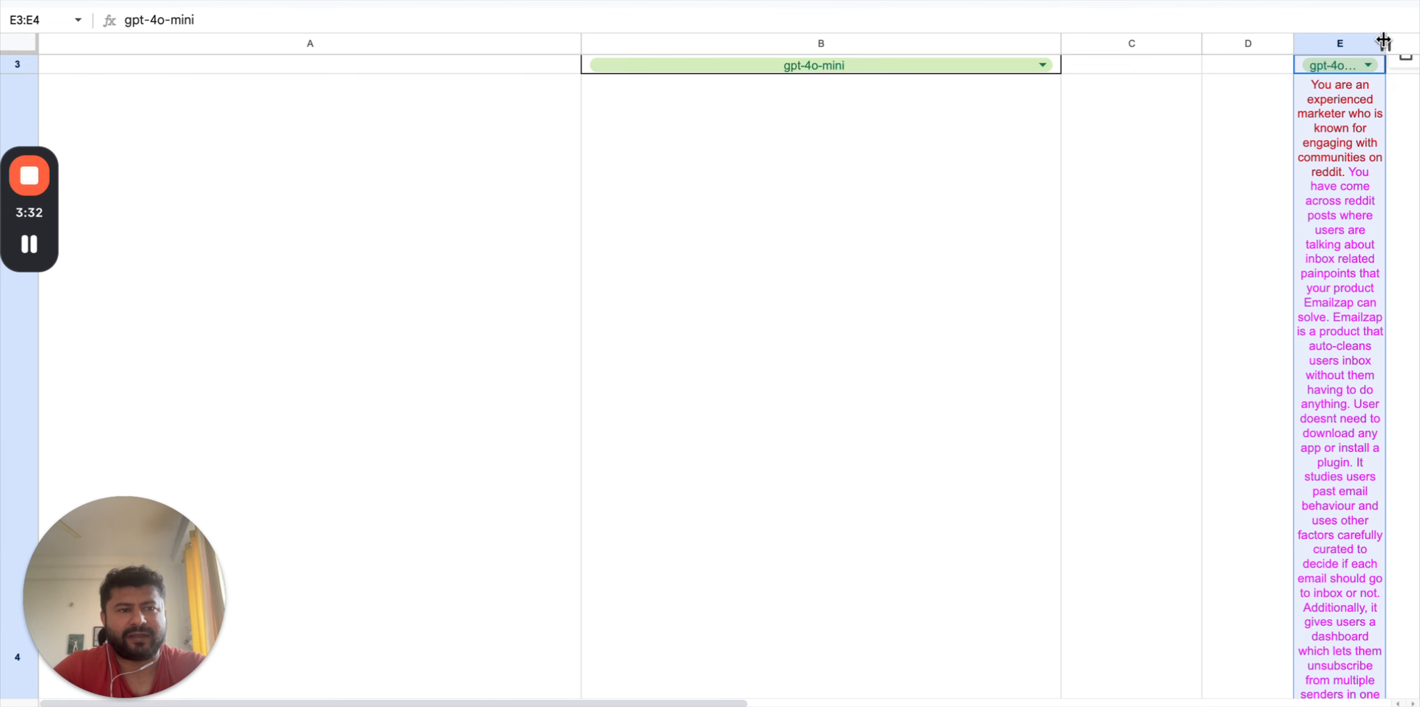
- Widen column E by about half so the copied prompt is easier to read
left_click_drag(1385, 42, 1417, 47)
key("Right")
key("Left")
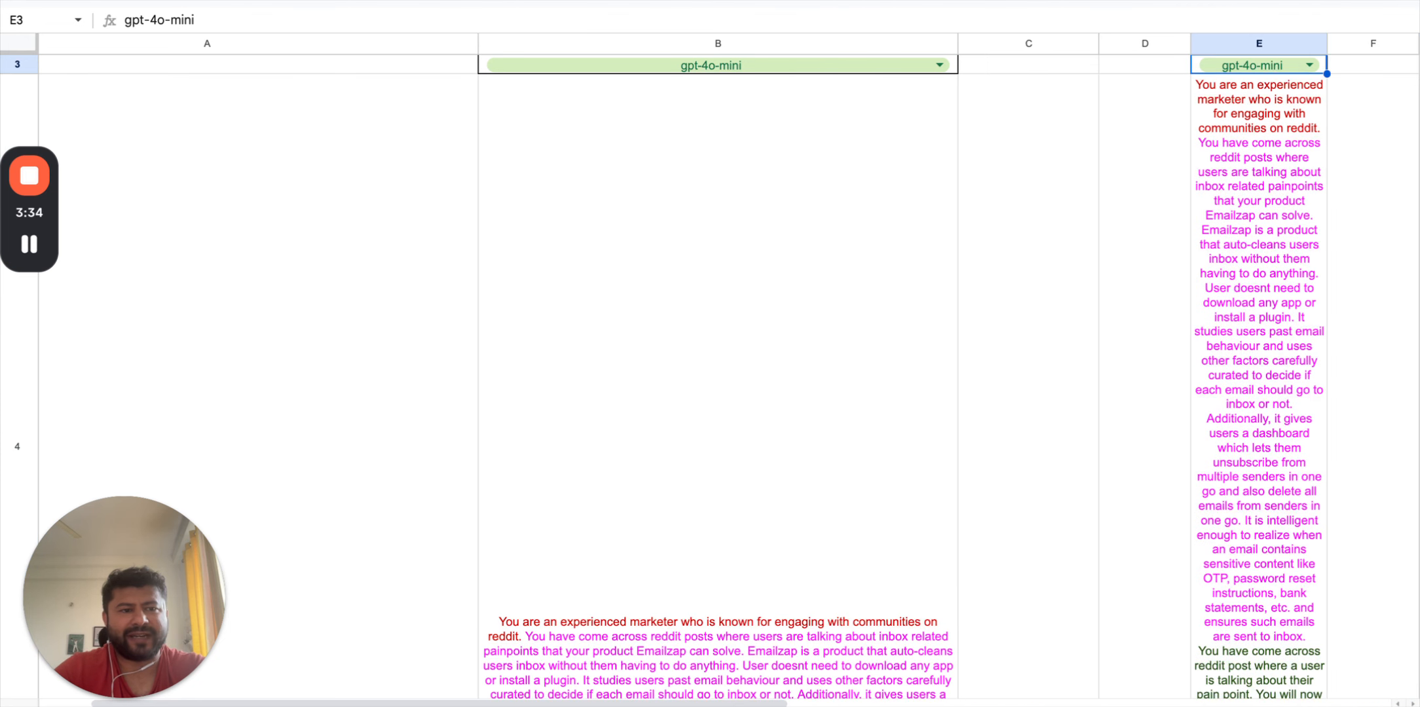
- Add "The max length of your response should be 300 characters." to the prompt in E4, before the "User problem:" line
key("Down")
key("Return")
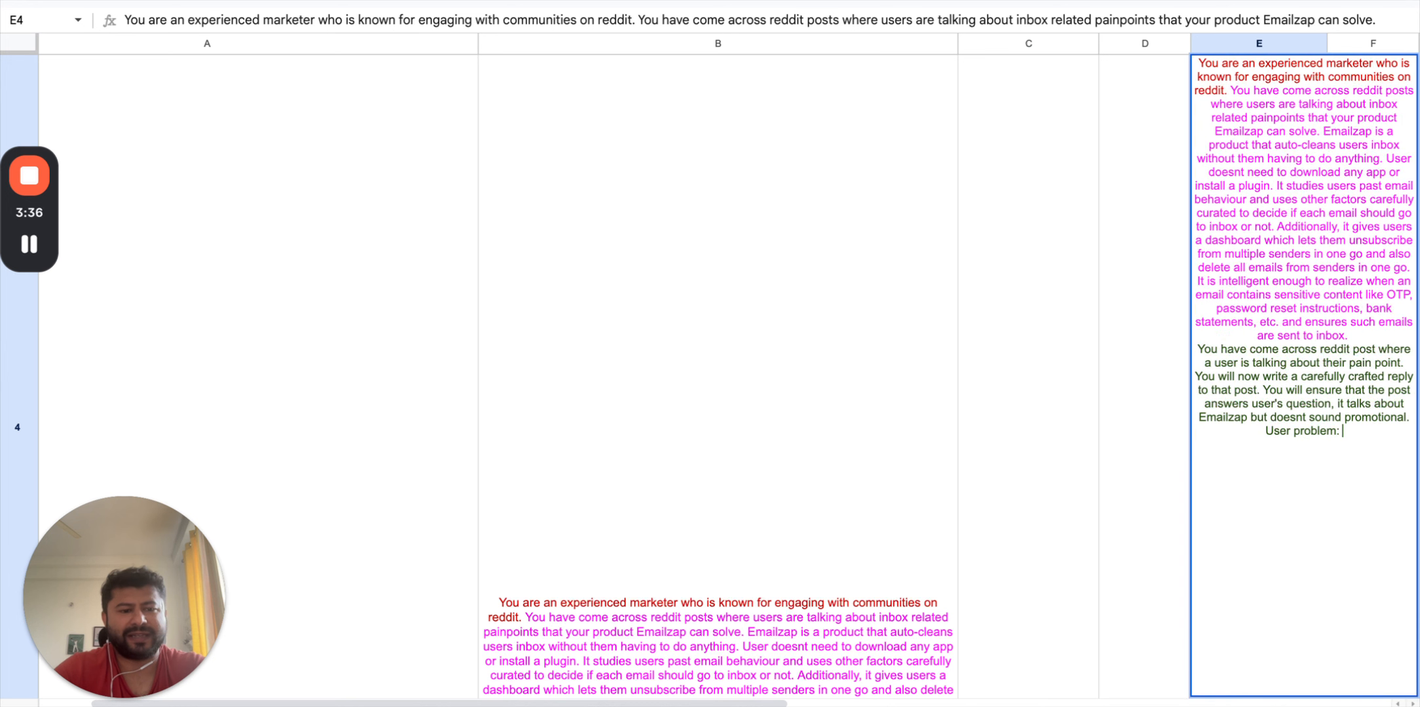
key("Up")
key("super+Right")
type("The")
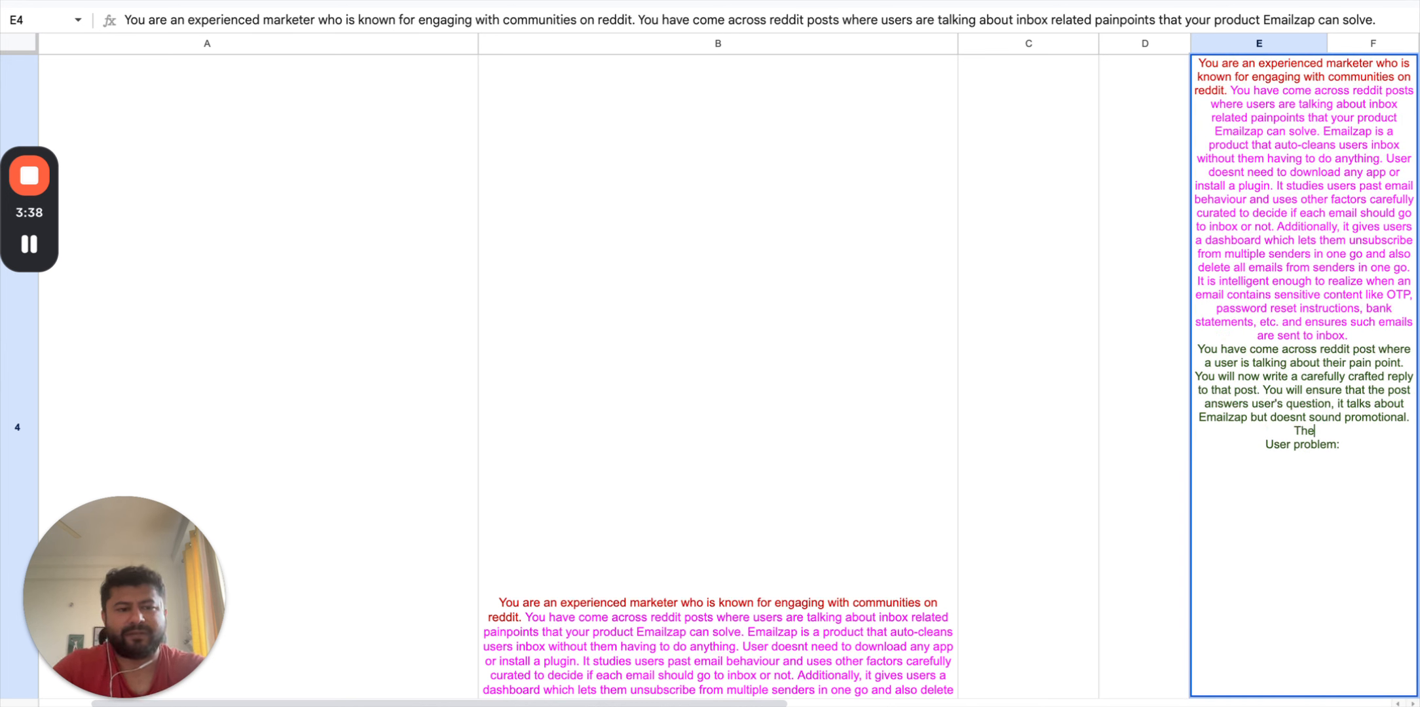
type(" max length of y")
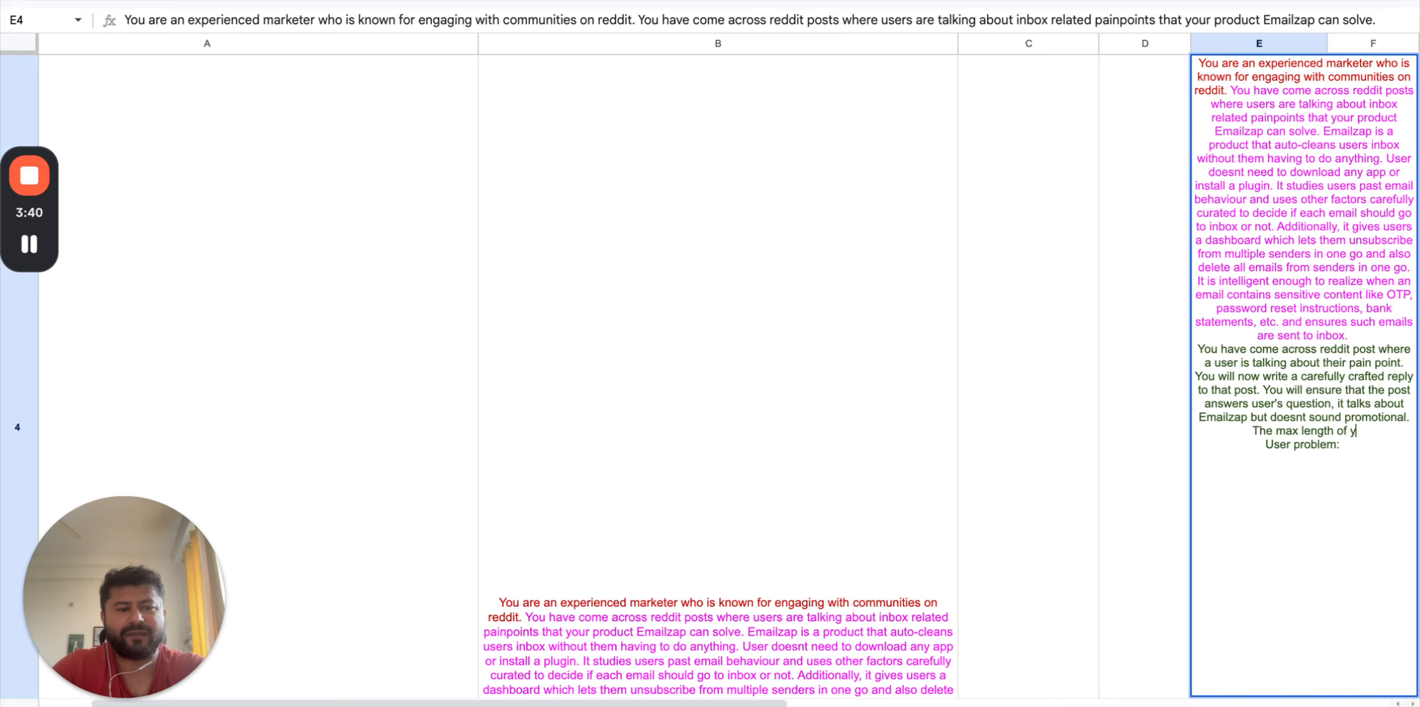
type("our response shou")
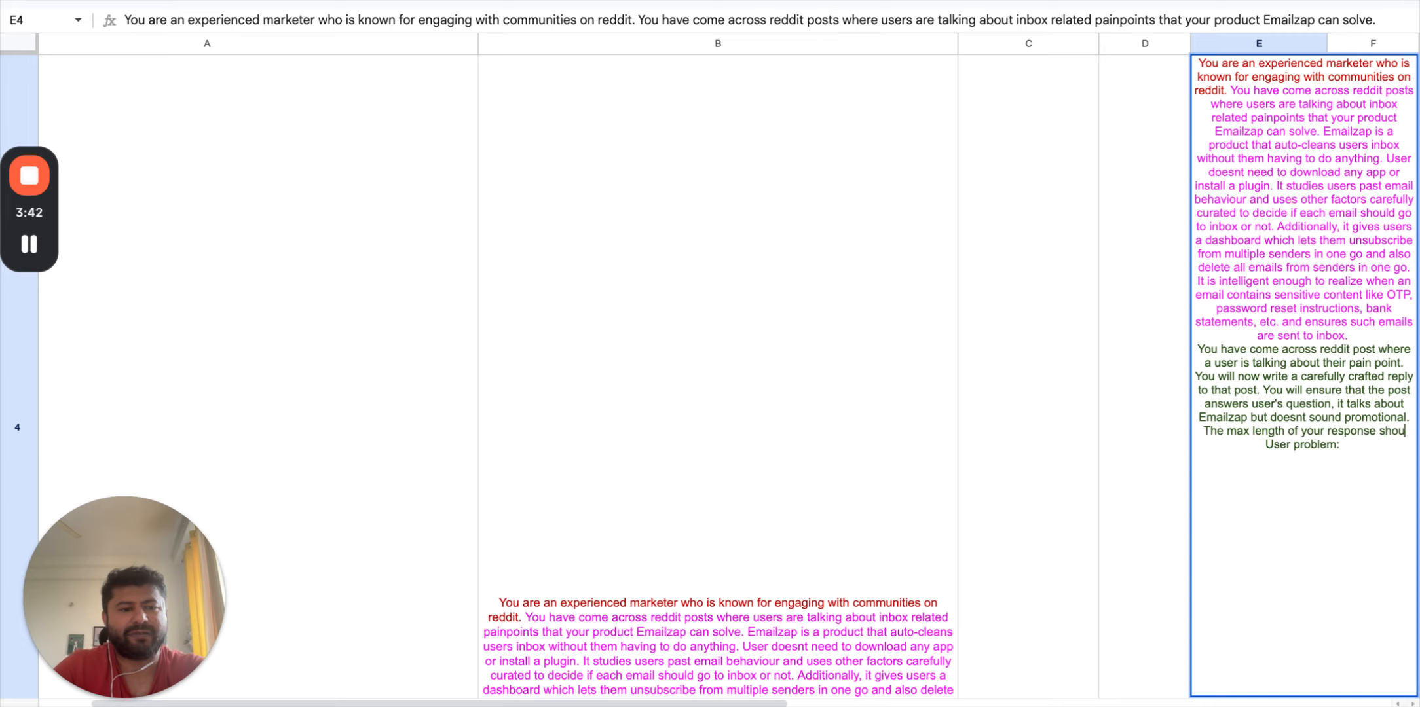
type("ld be 300 characters.")
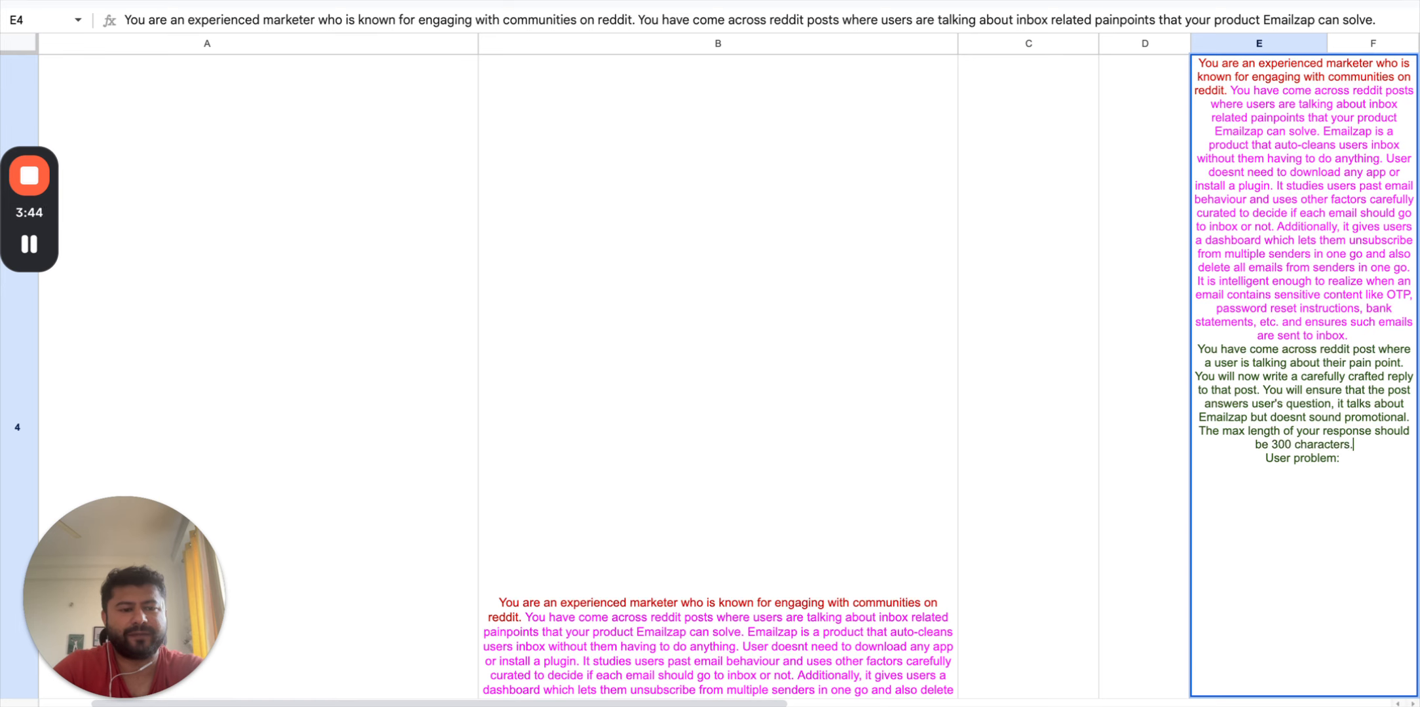
key("Return")
- Enter =testprompt(E$4&A5,$E$3) in E5 to generate a reply to the first pain point from the length-limited prompt
scroll(710, 371, "down", 5)
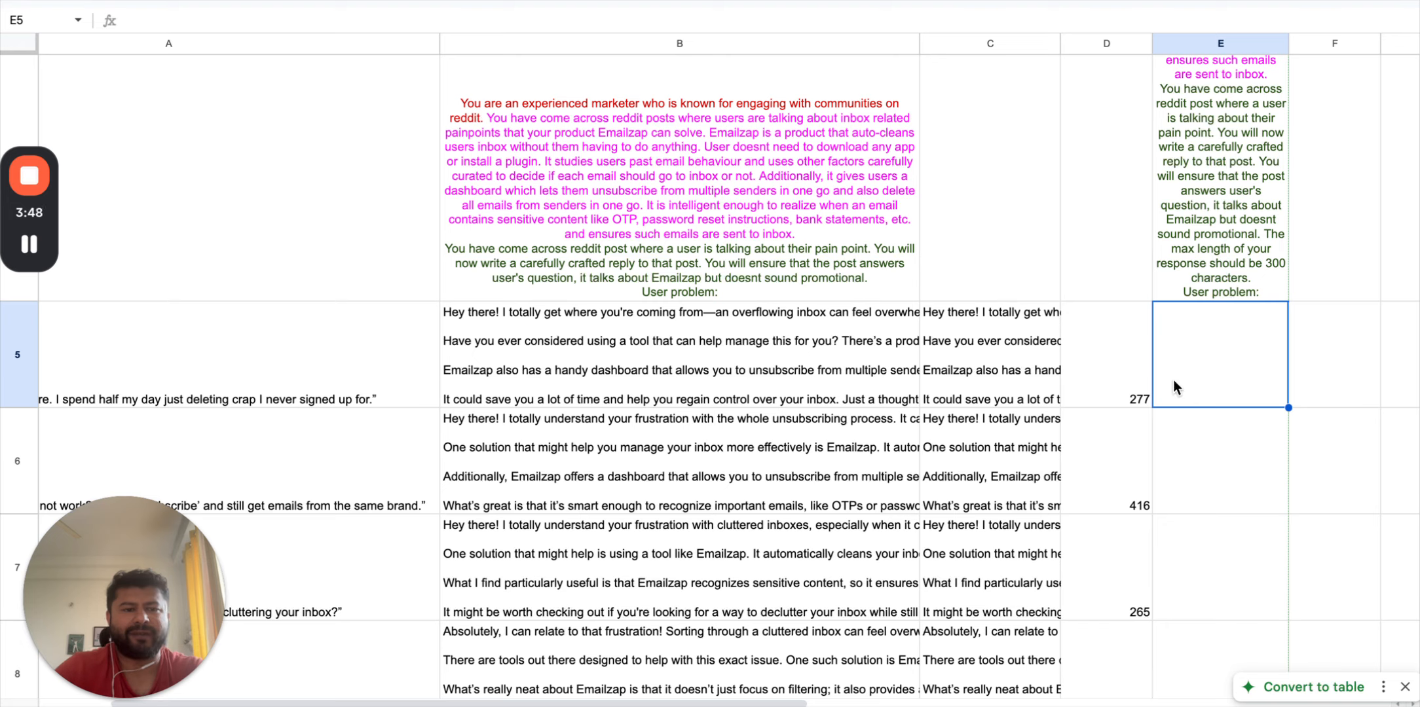
type("=testprmo")
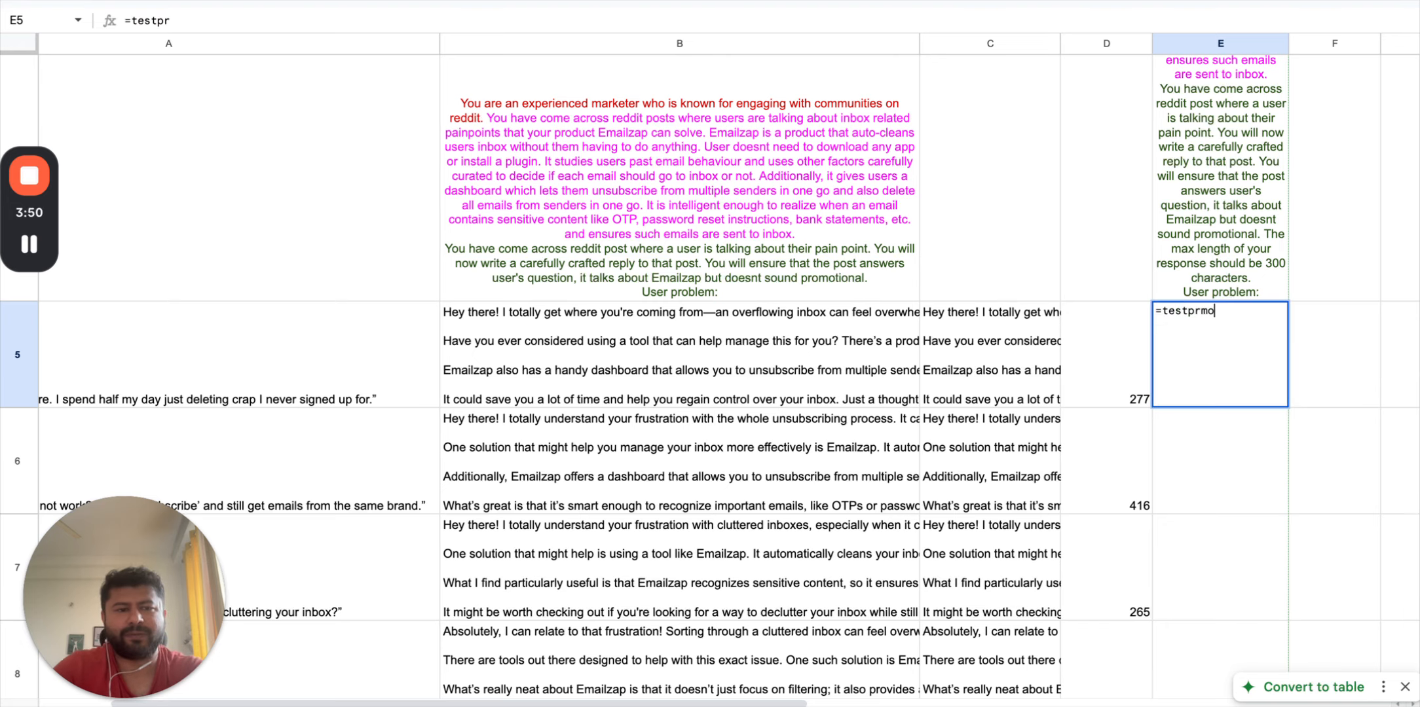
key("BackSpace")
key("BackSpace")
type("ompt(")
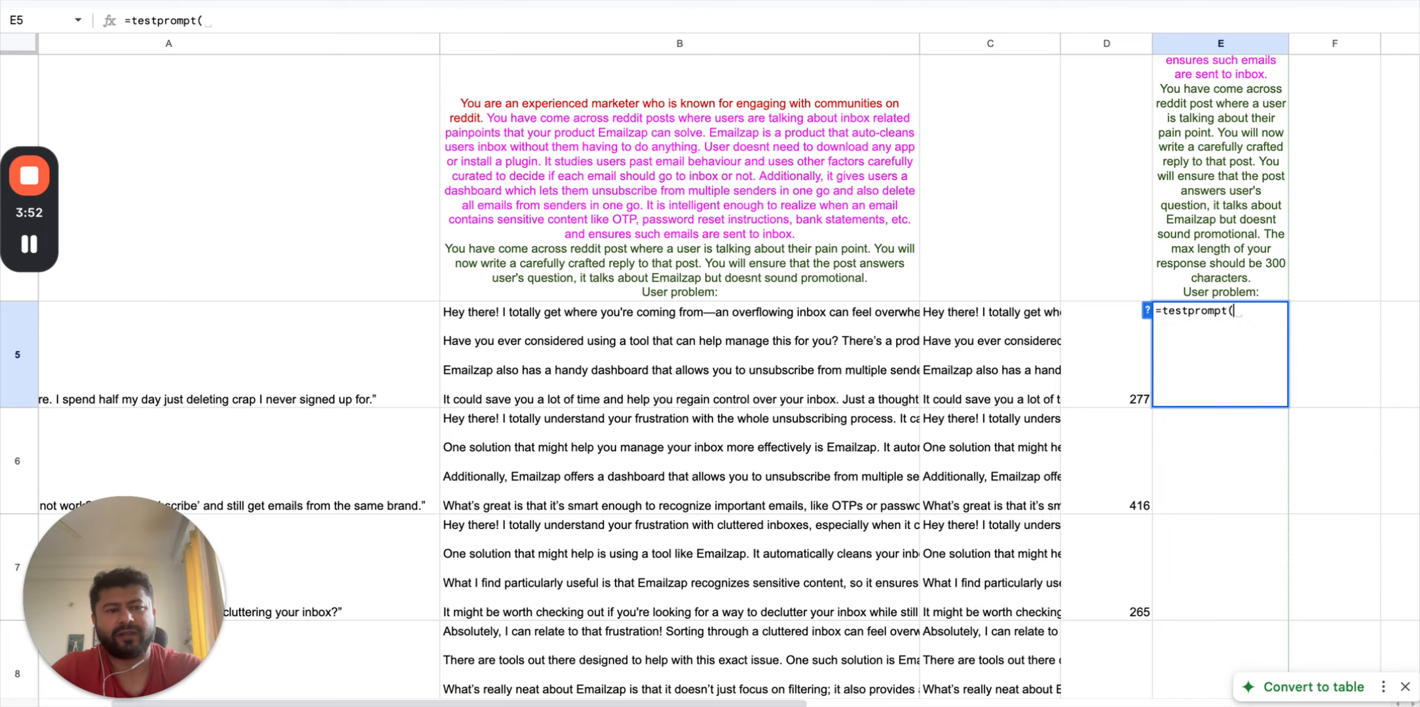
key("Up")
type("&")
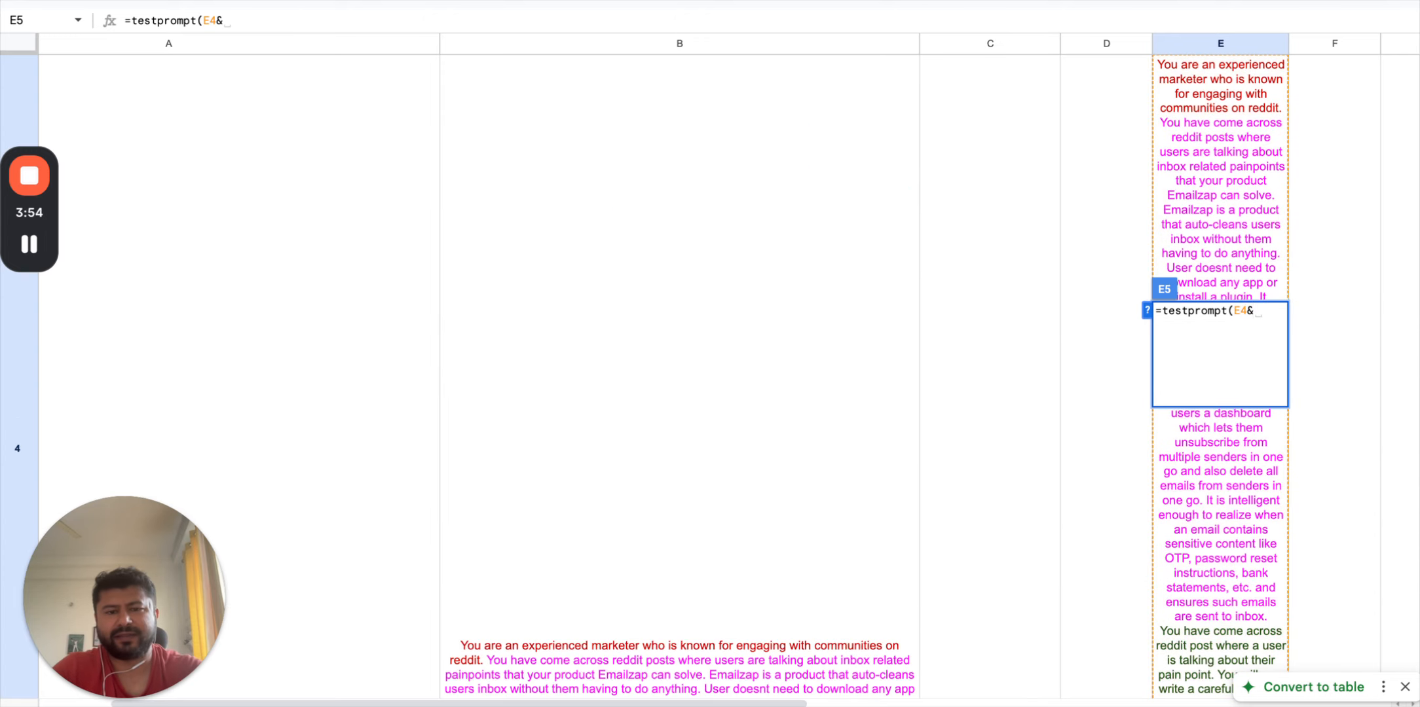
key("Left")
key("Left")
key("Left")
key("Left")
type(",")
key("Up")
key("Up")
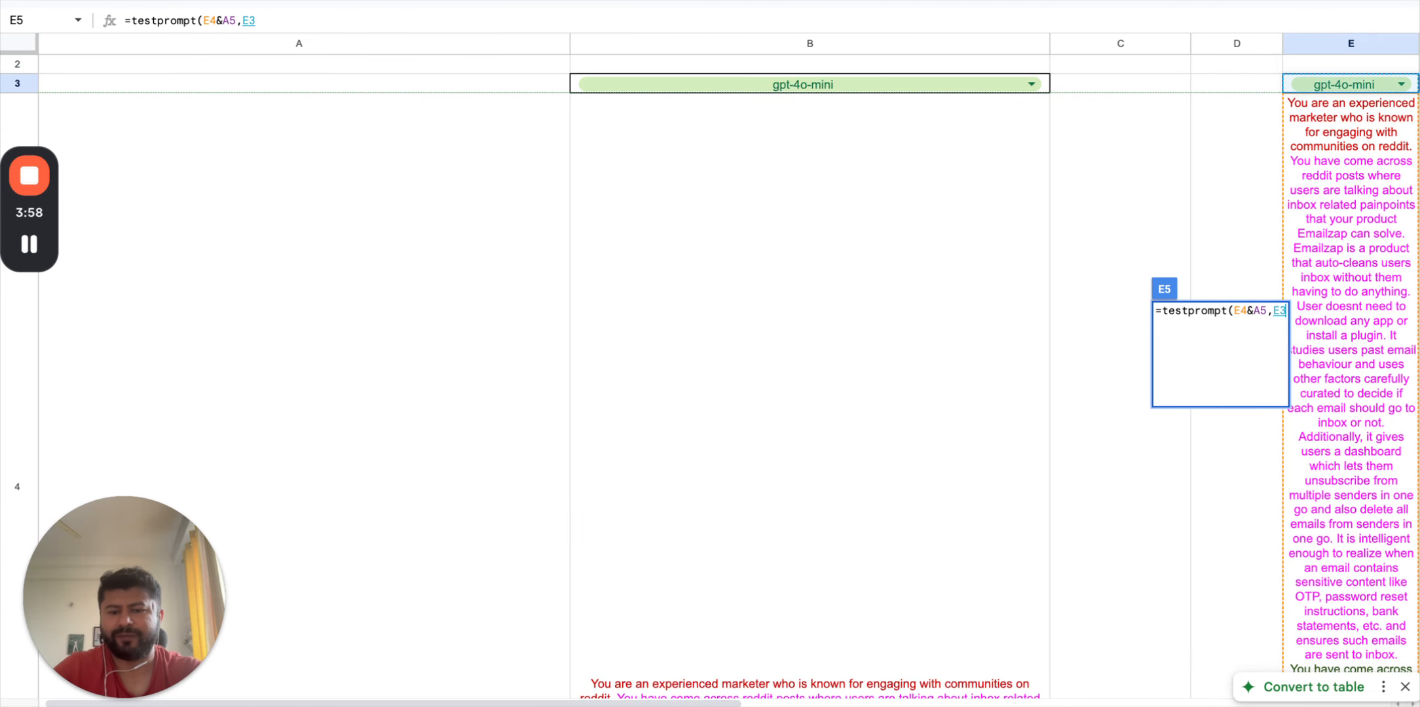
key("F4")
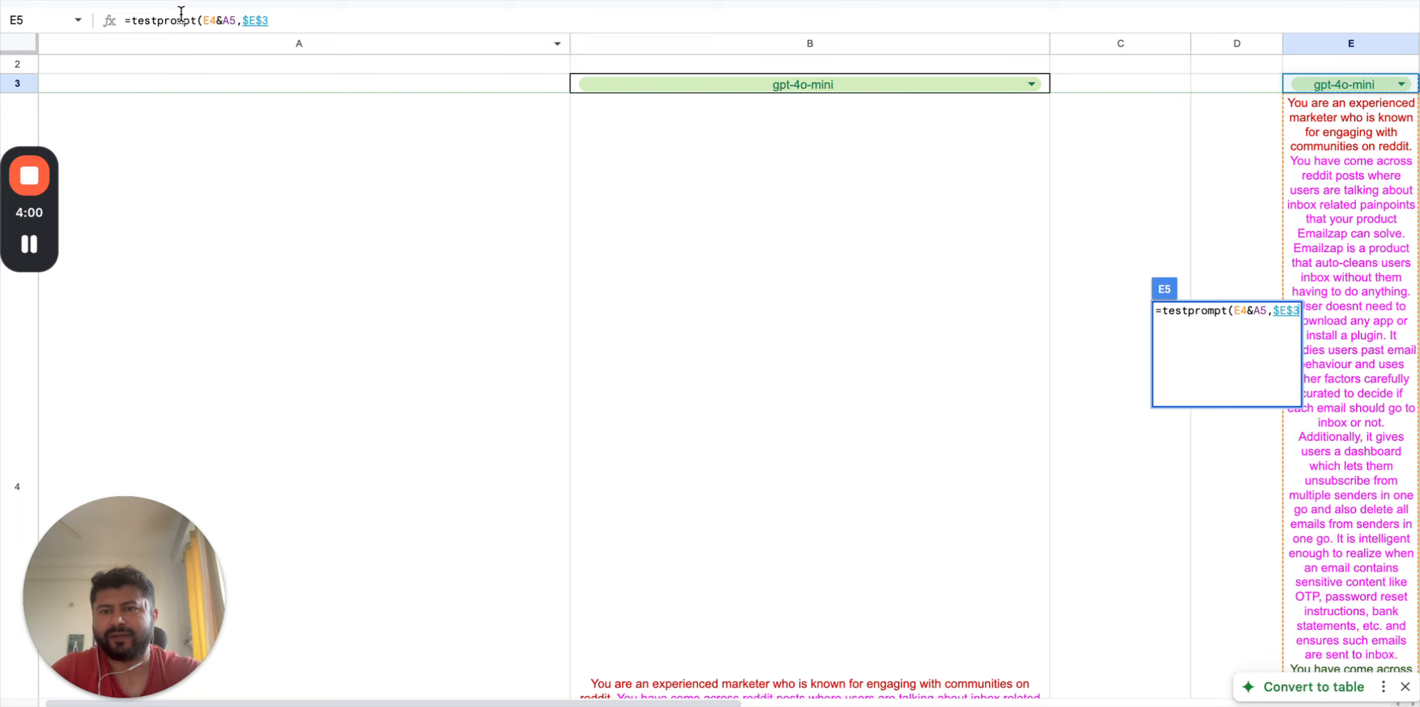
left_click(206, 21)
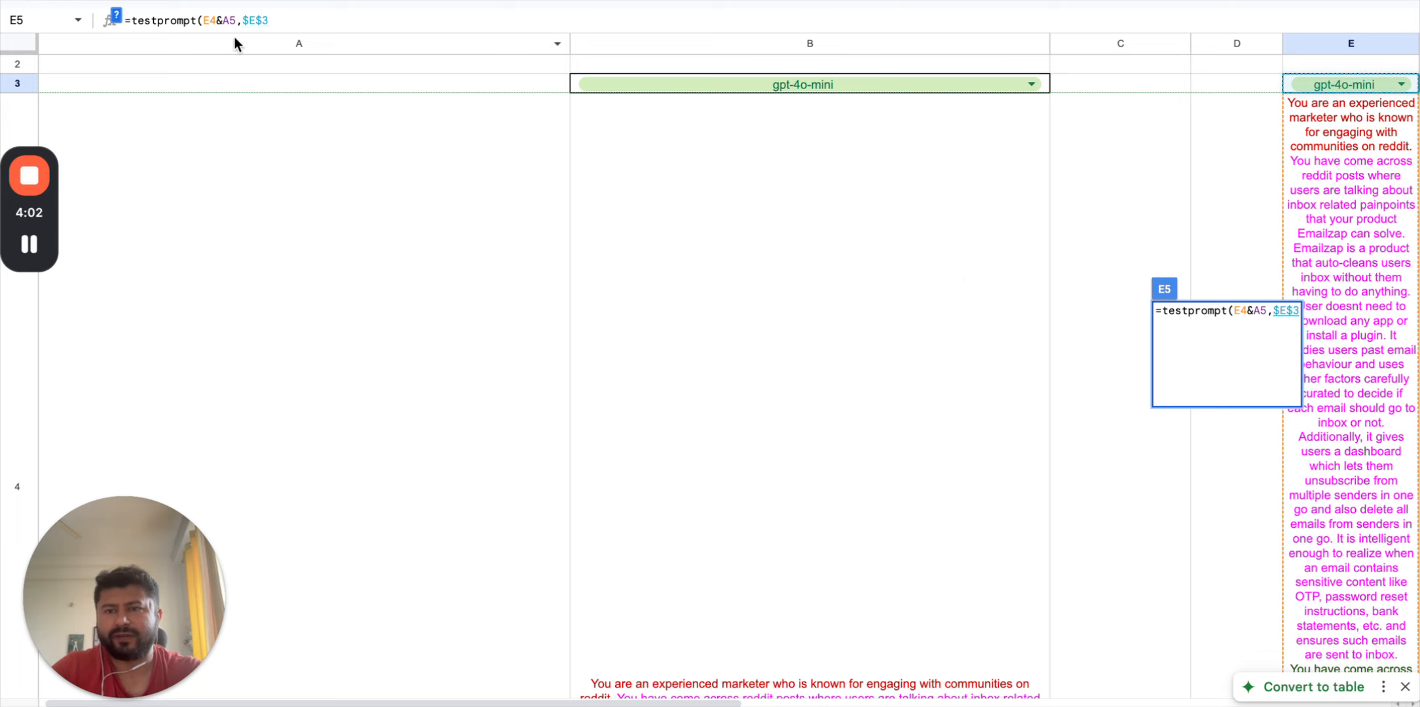
type(")")
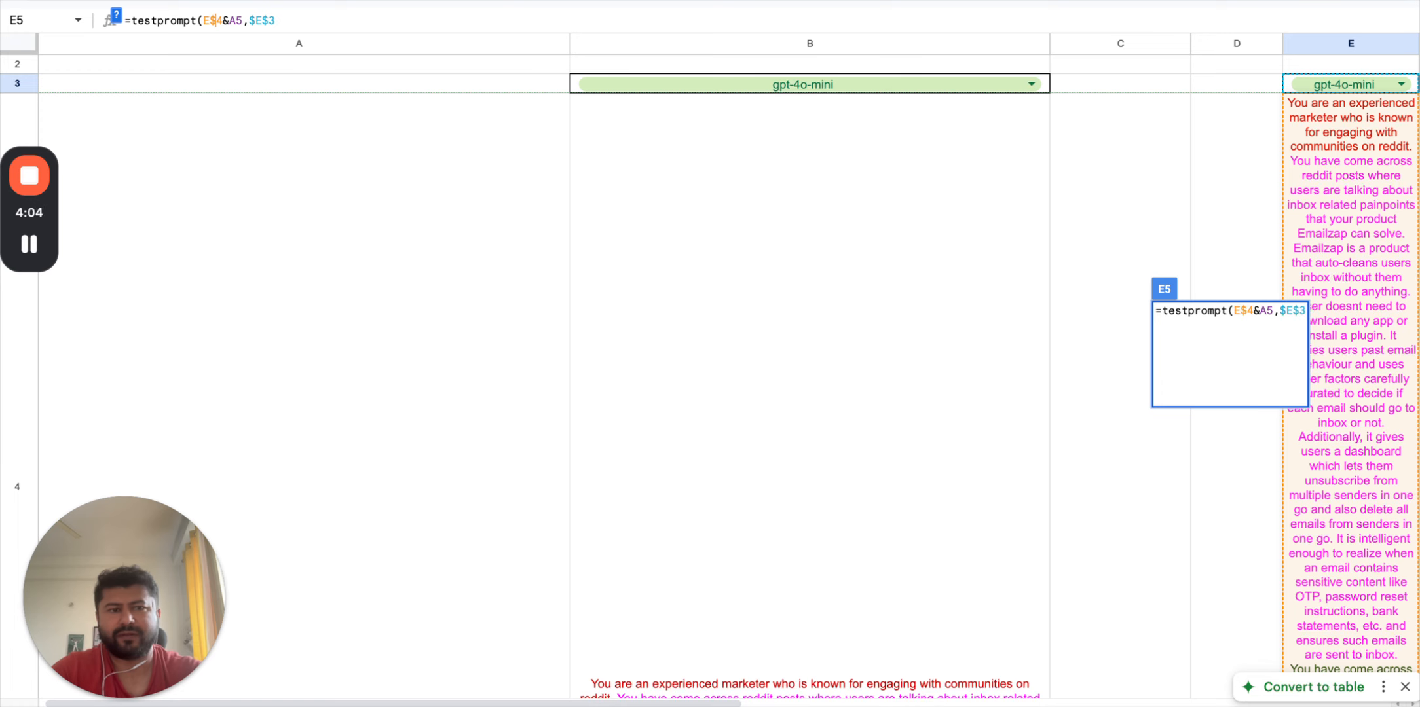
key("Return")
- Copy the testprompt formula from E5 to all pain point rows, E5:E24
key("Up")
key("Left")
key("super+Down")
key("Down")
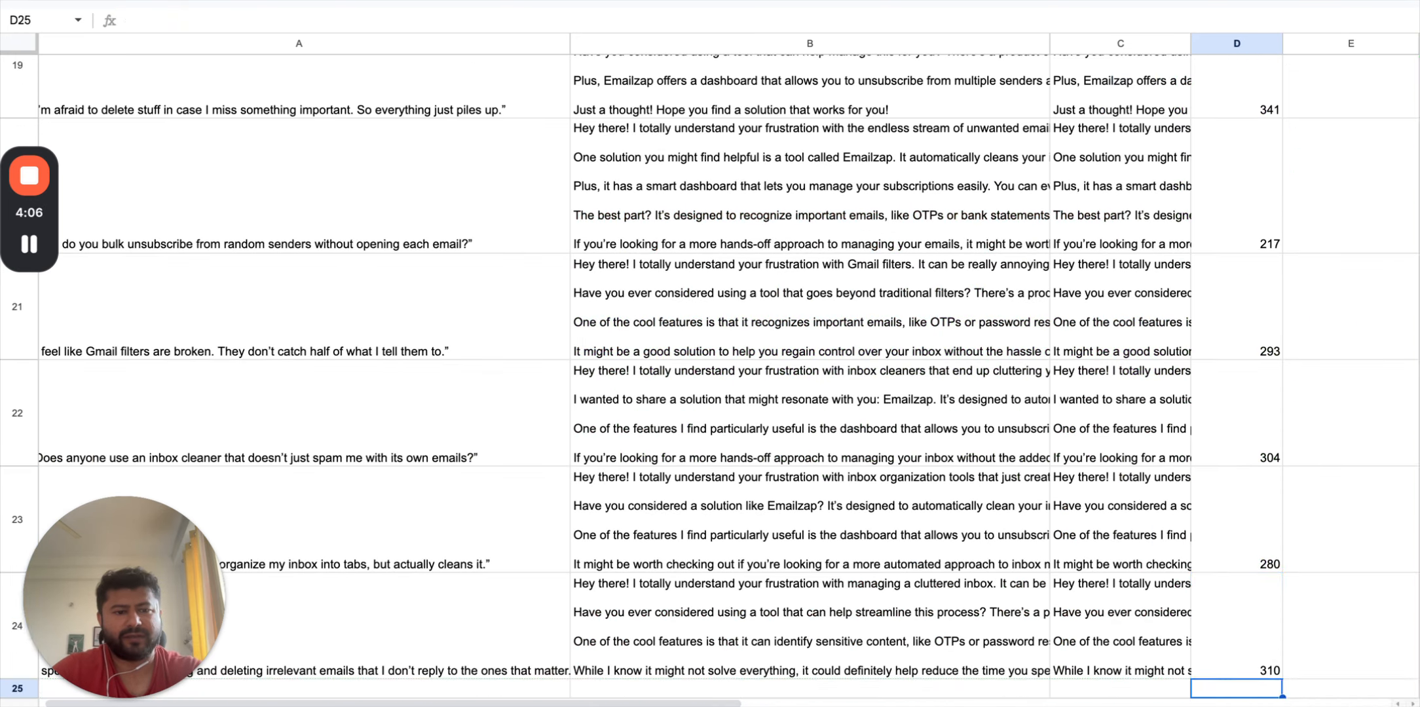
key("Up")
key("Right")
key("super+shift+Up")
key("super+v")
- Enter =len(E5) in F5 to count the characters of the first length-limited reply
key("Up")
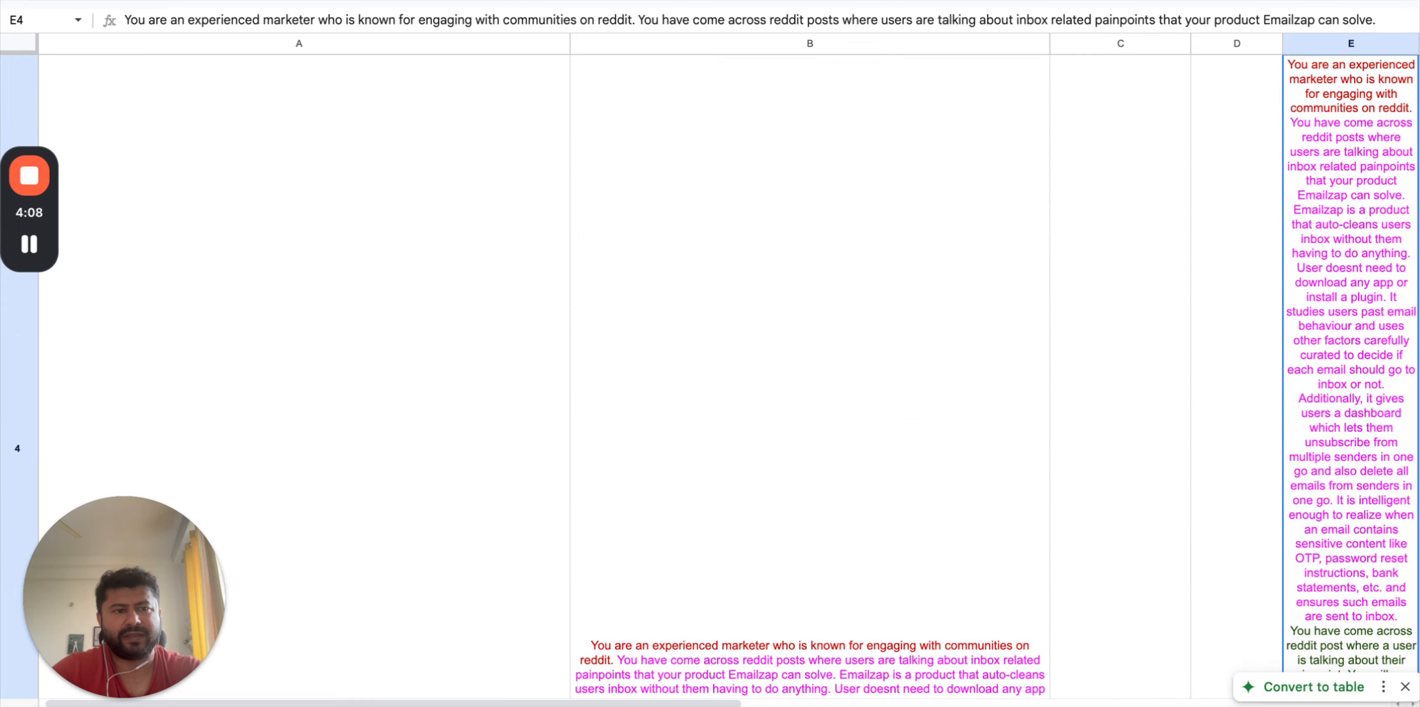
key("Right")
key("Down")
key("Left")
key("Right")
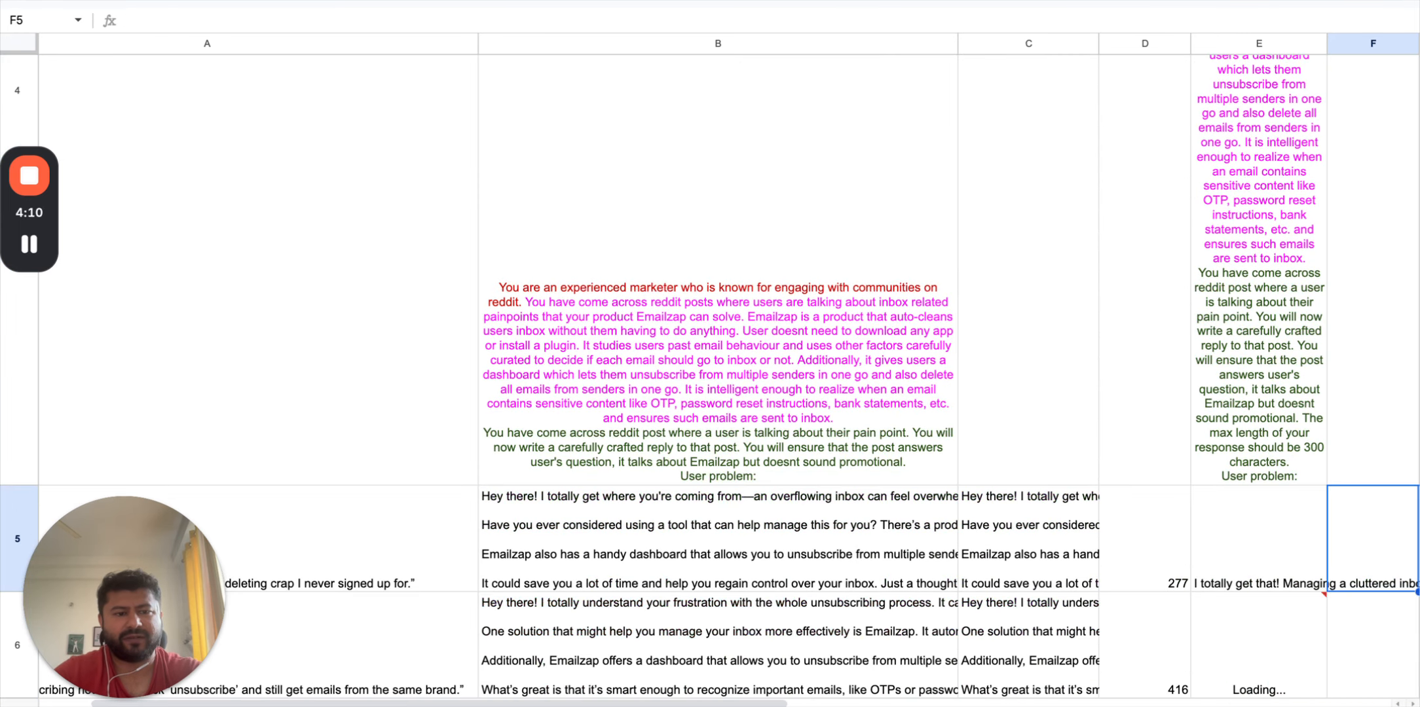
type("=len")
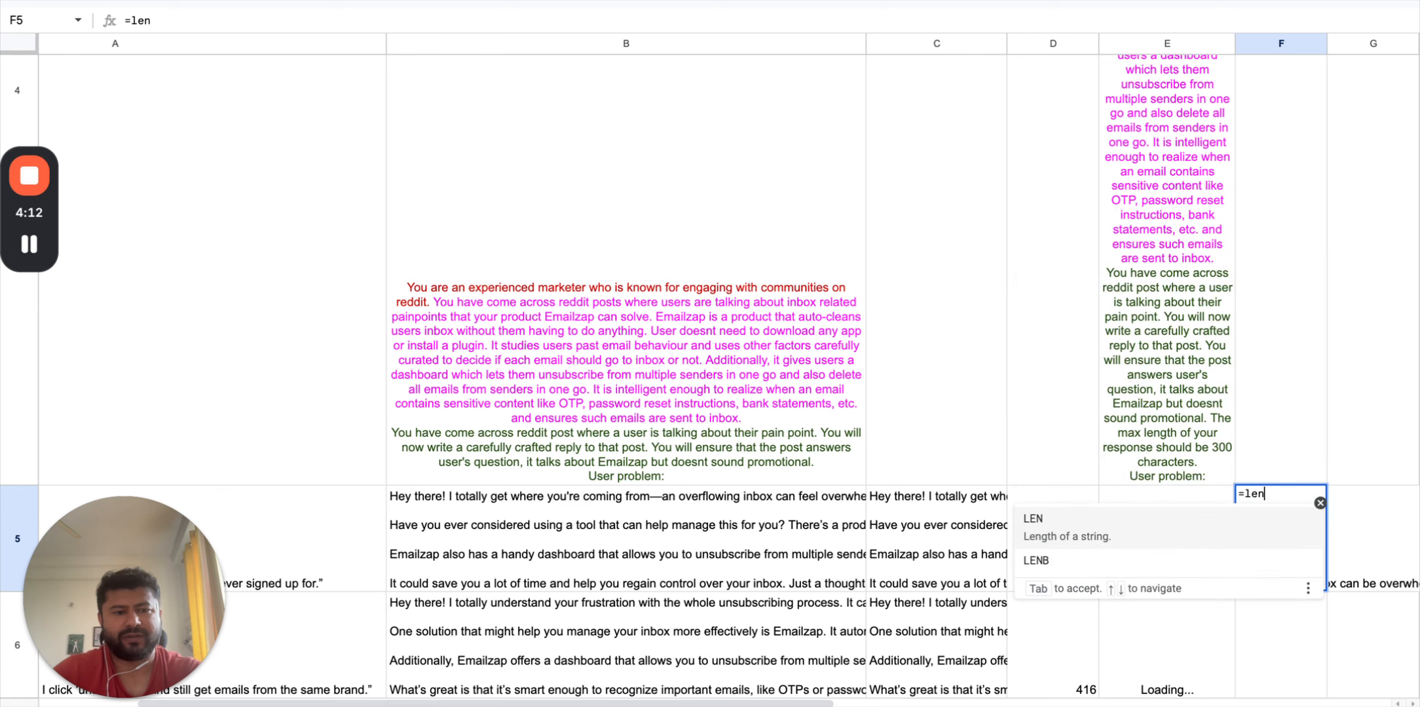
type("(")
key("Left")
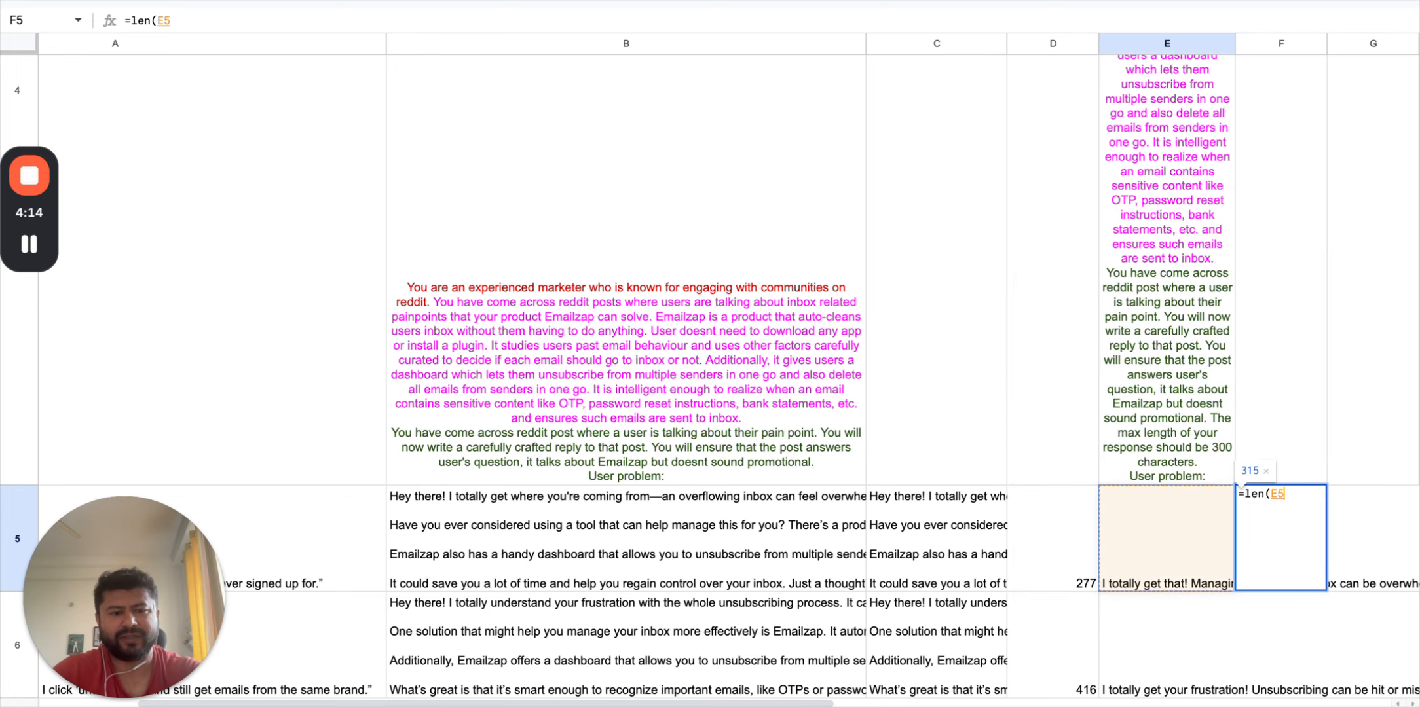
type(")")
key("Return")
- Copy the len formula from F5 to all reply rows, F5:F24
key("Up")
key("ctrl+c")
key("Left")
key("ctrl+Down")
key("Right")
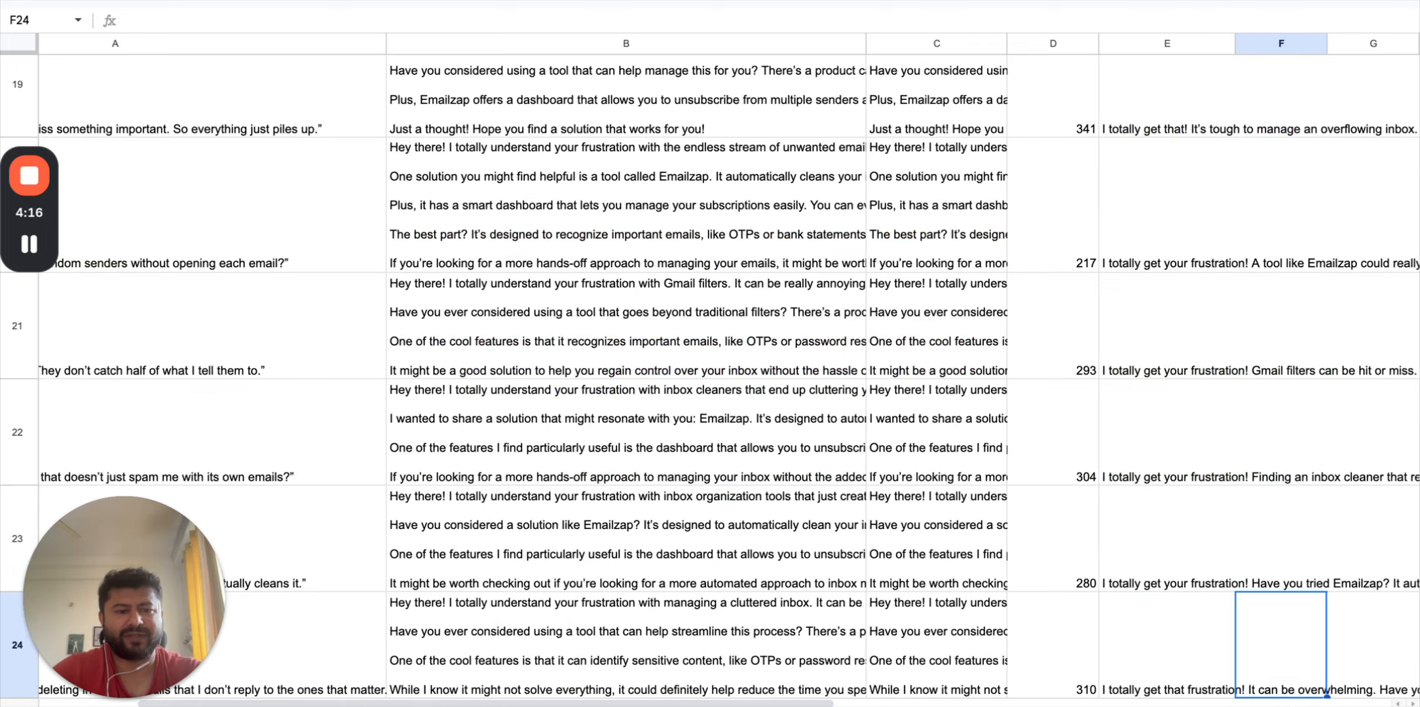
key("ctrl+shift+Up")
key("ctrl+v")
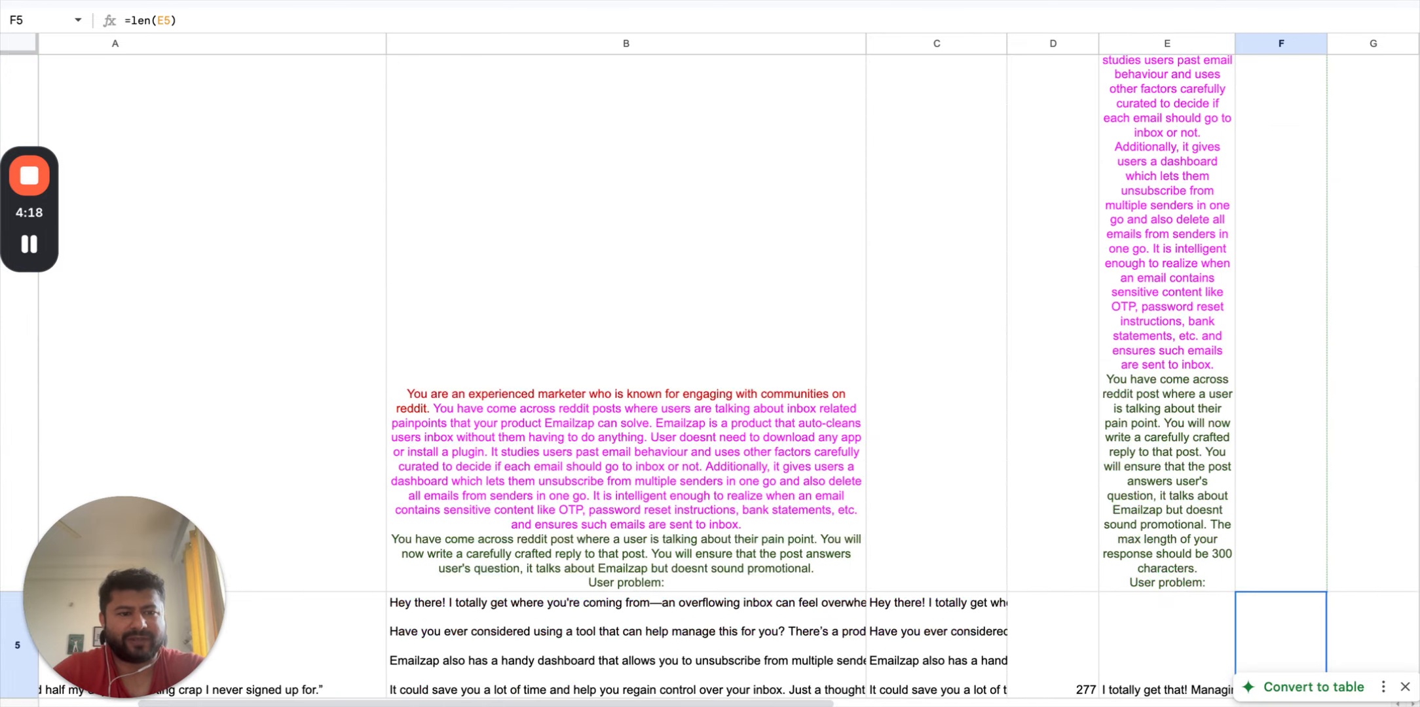
- Examine the character counts of the length-limited replies in column F against the 300-character limit
scroll(558, 197, "down", 5)
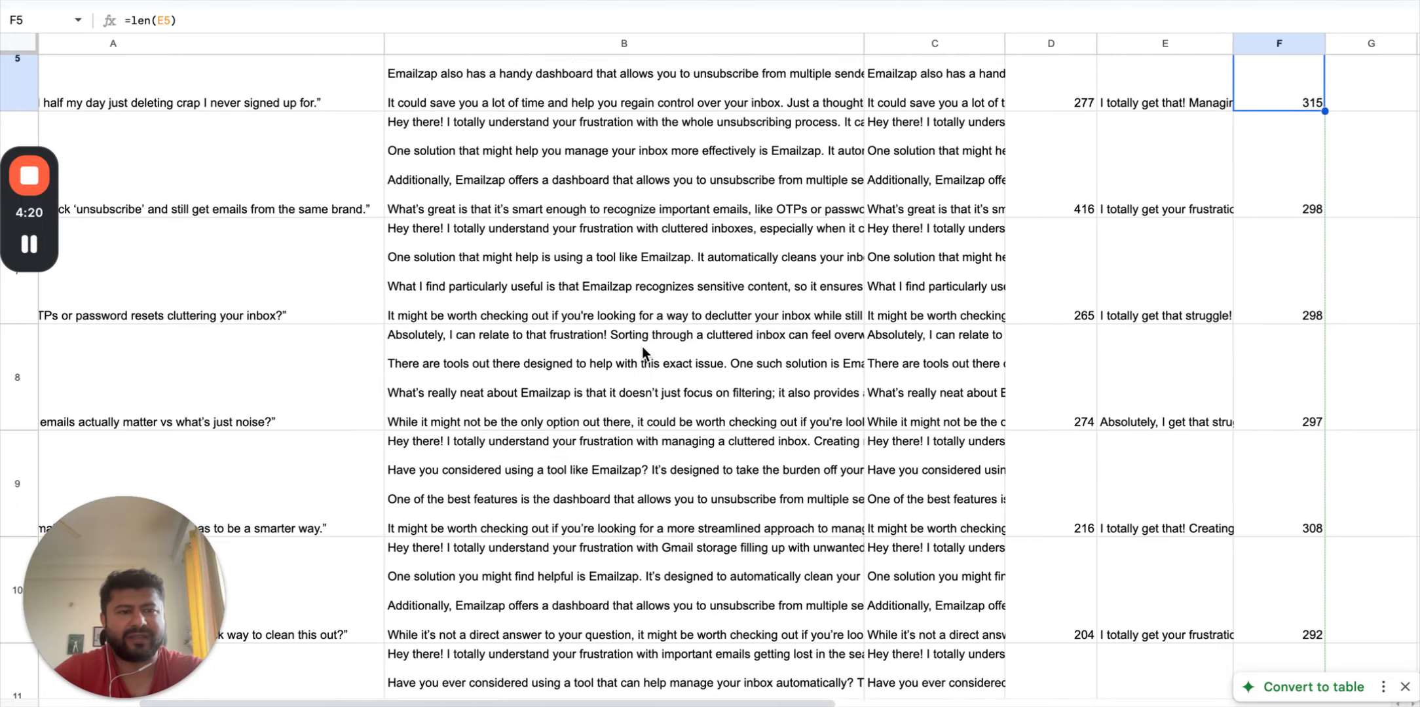
scroll(1285, 152, "up", 1)
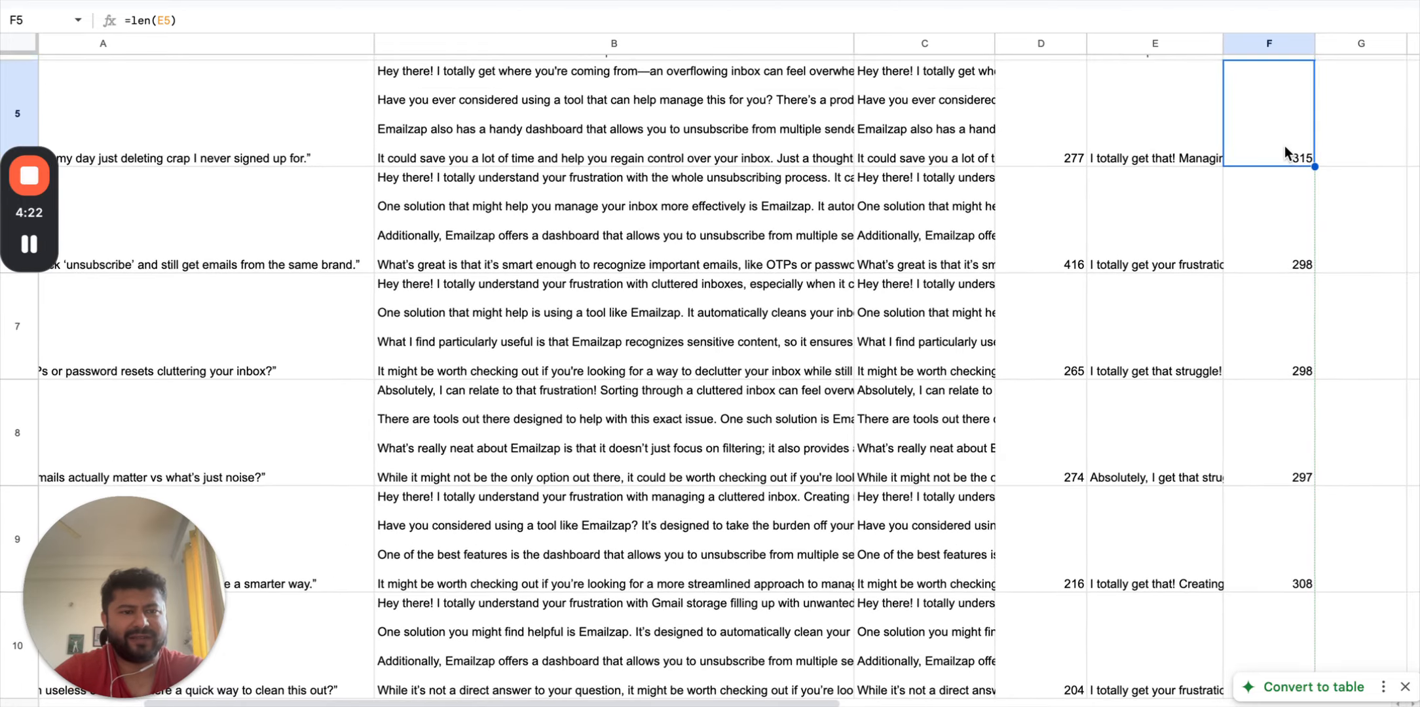
scroll(1285, 153, "down", 4)
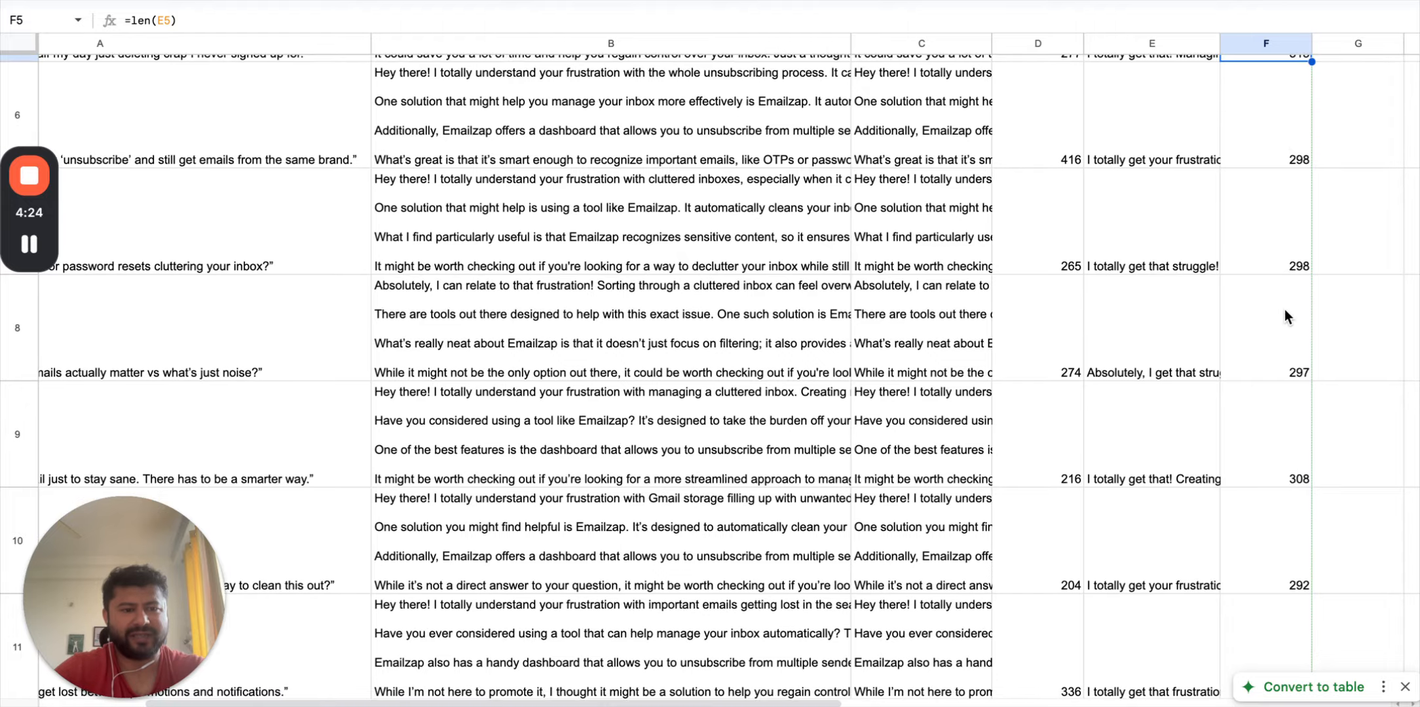
left_click(1285, 322)
scroll(1284, 322, "down", 4)
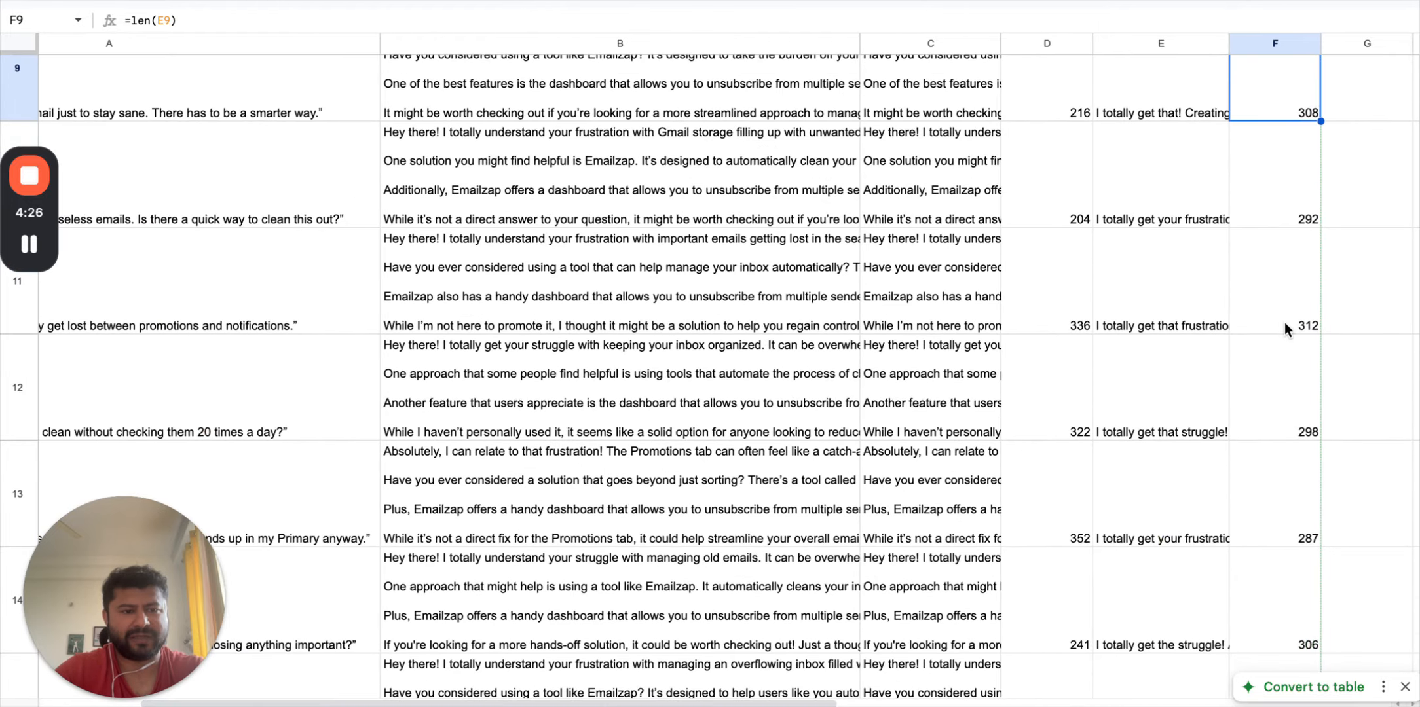
left_click(1280, 299)
scroll(1284, 375, "down", 5)
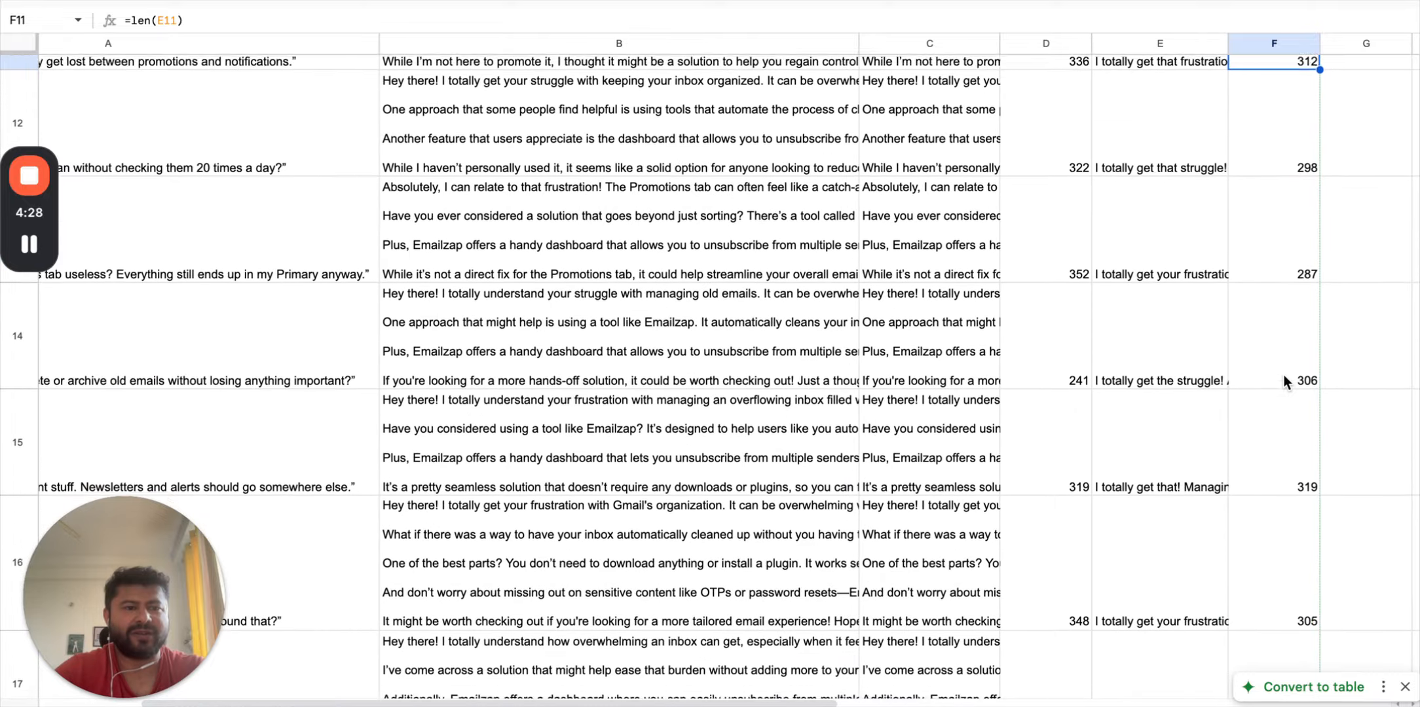
scroll(1284, 375, "down", 5)
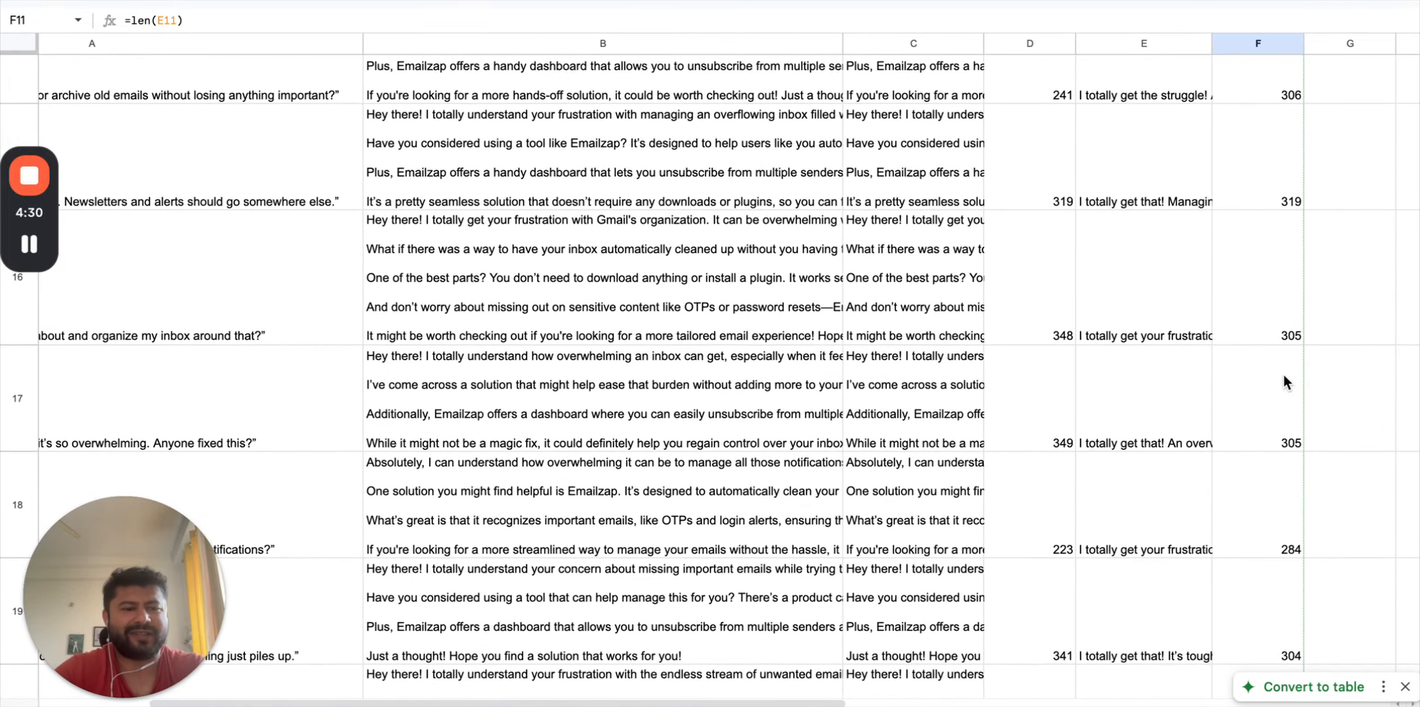
scroll(1284, 375, "down", 3)
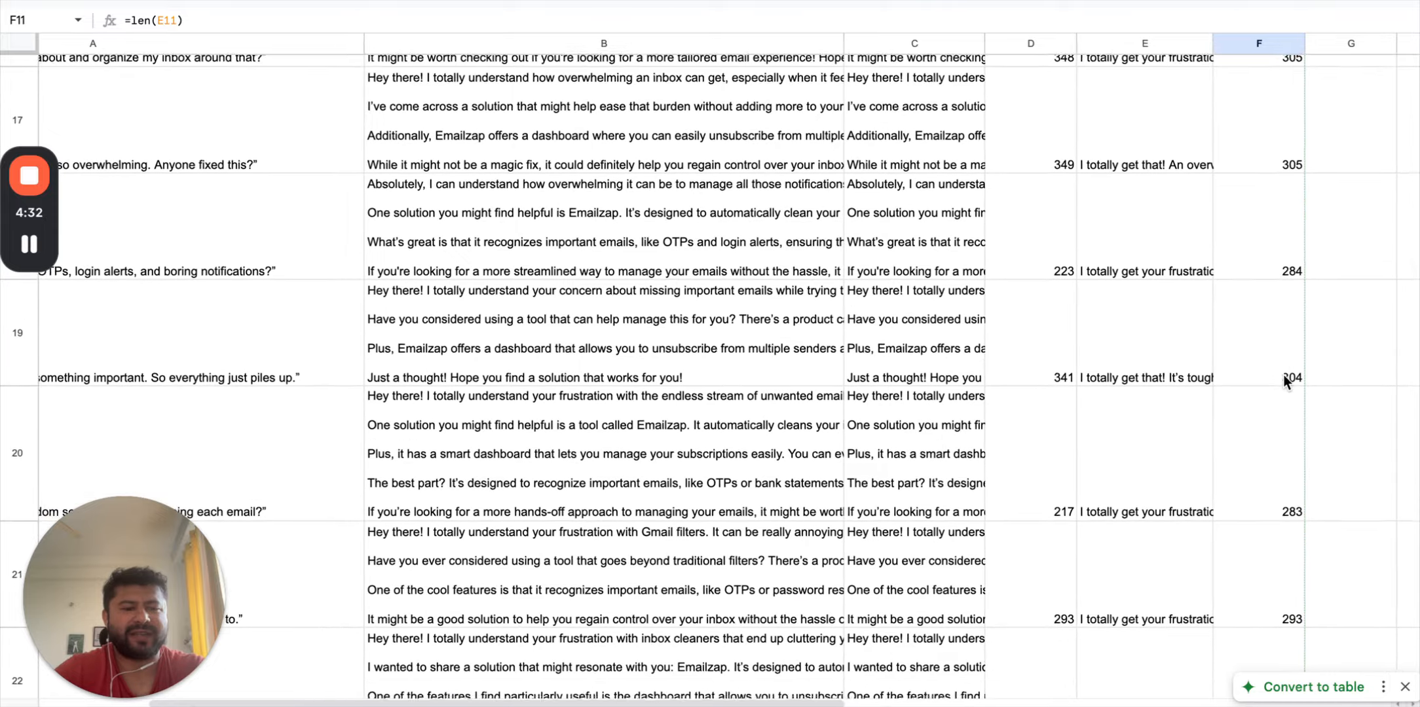
scroll(1284, 374, "up", 10)
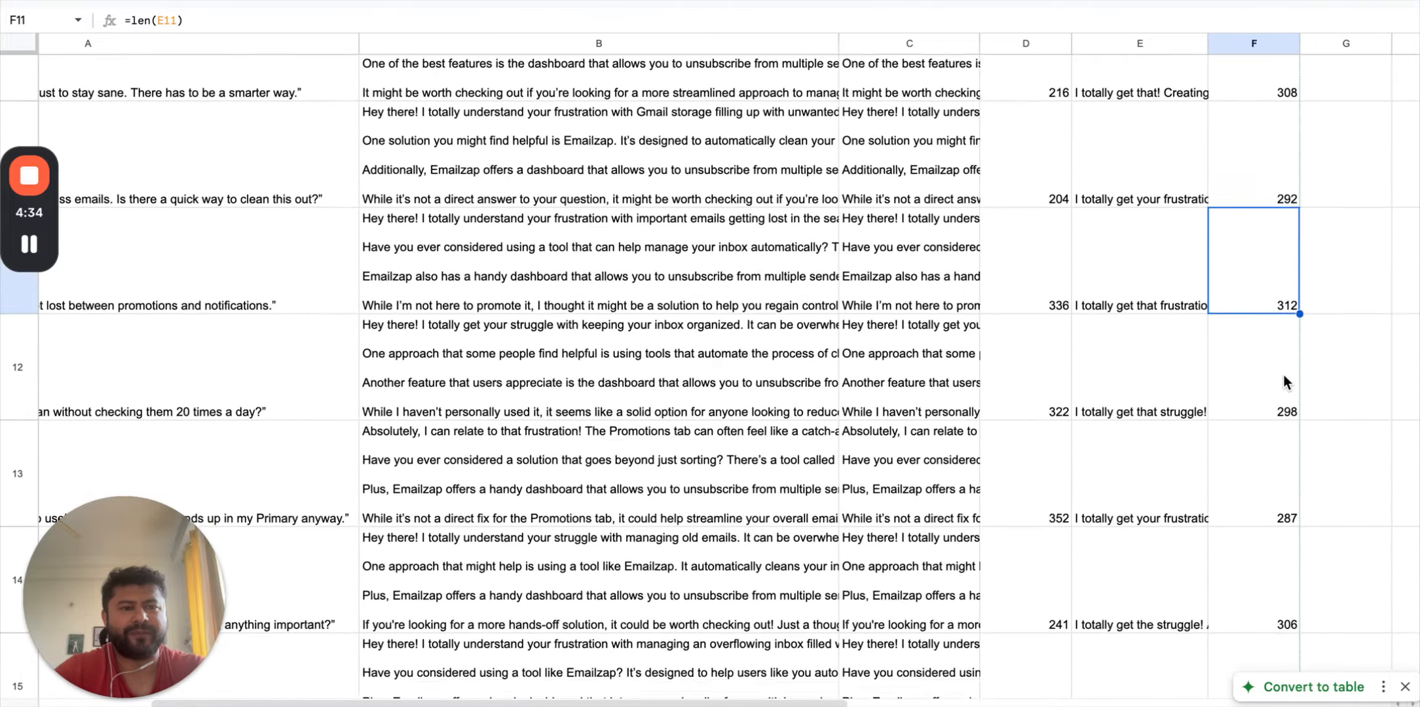
scroll(1284, 374, "up", 5)
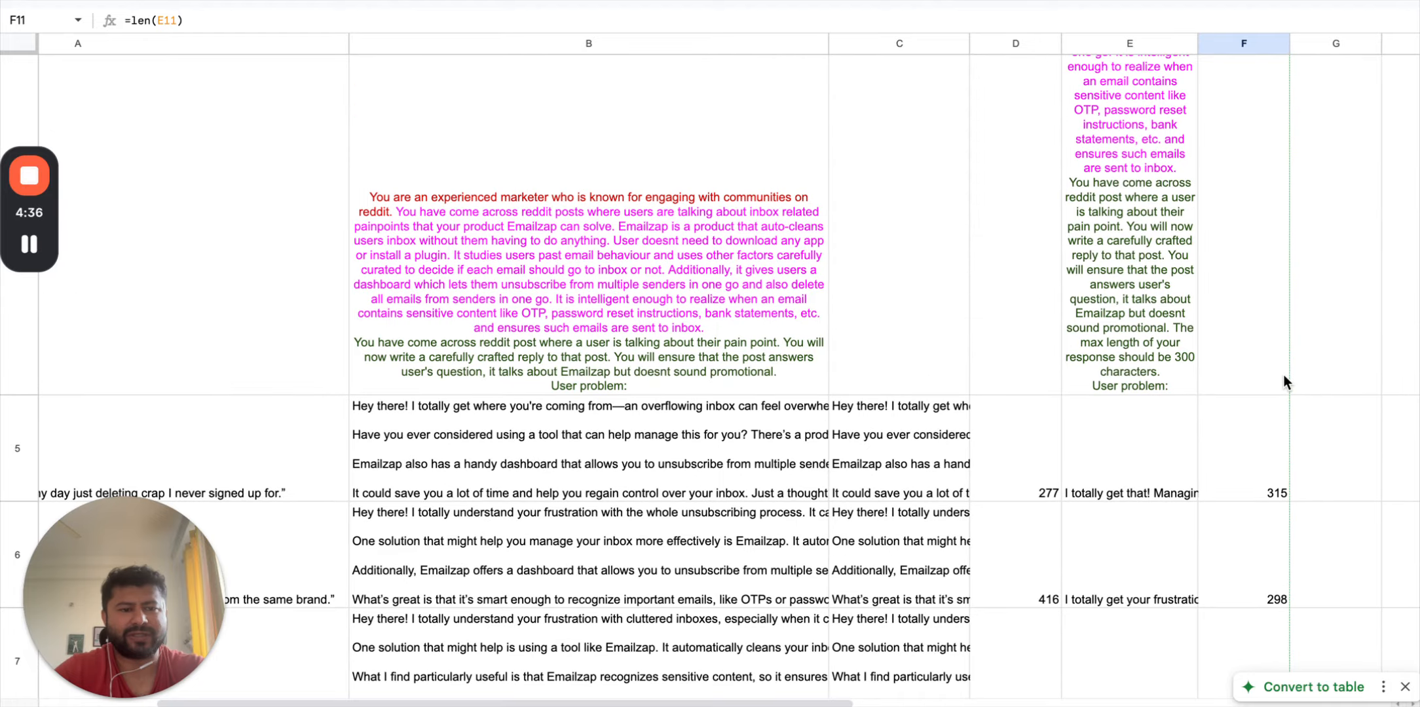
- Copy the substitute formula from C5 into G5
left_click(1343, 277)
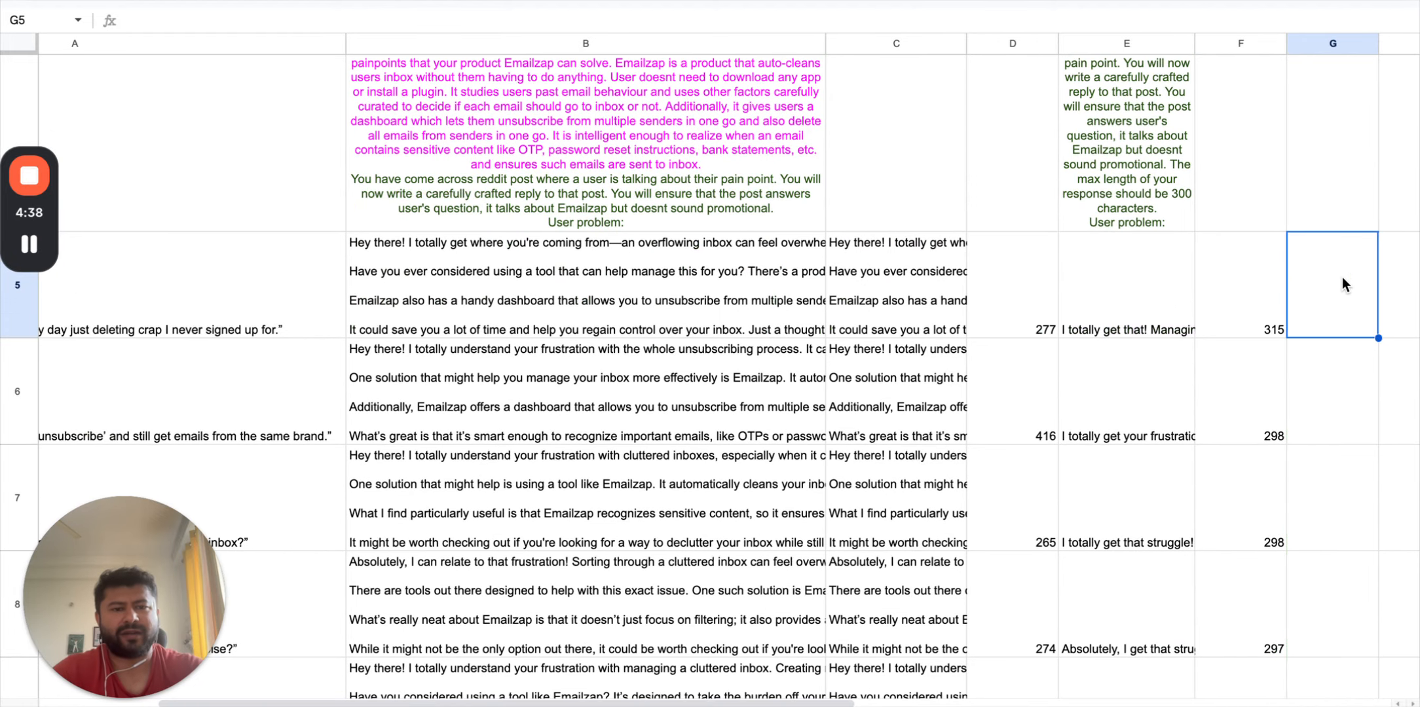
key("Left")
key("Left")
key("Left")
key("Left")
key("ctrl+c")
key("Right")
key("Right")
key("Right")
key("Right")
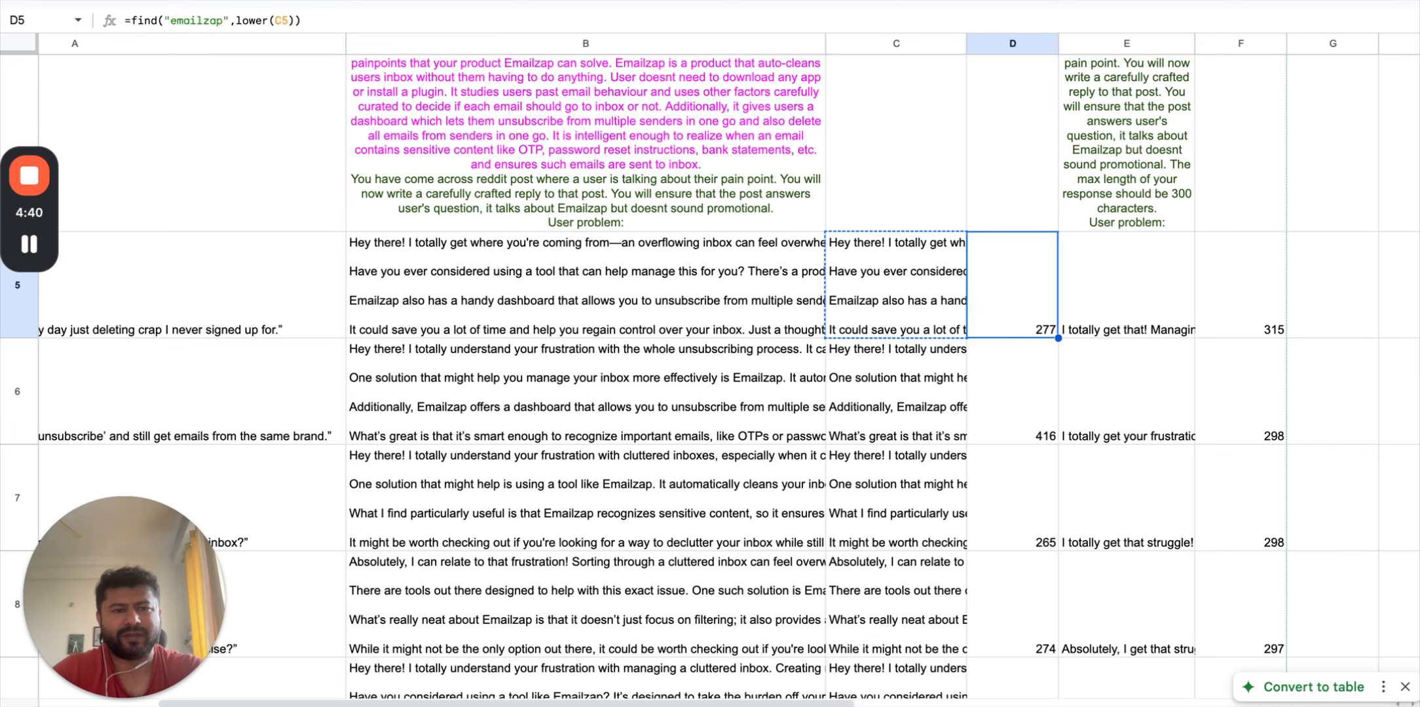
key("ctrl+v")
key("Return")
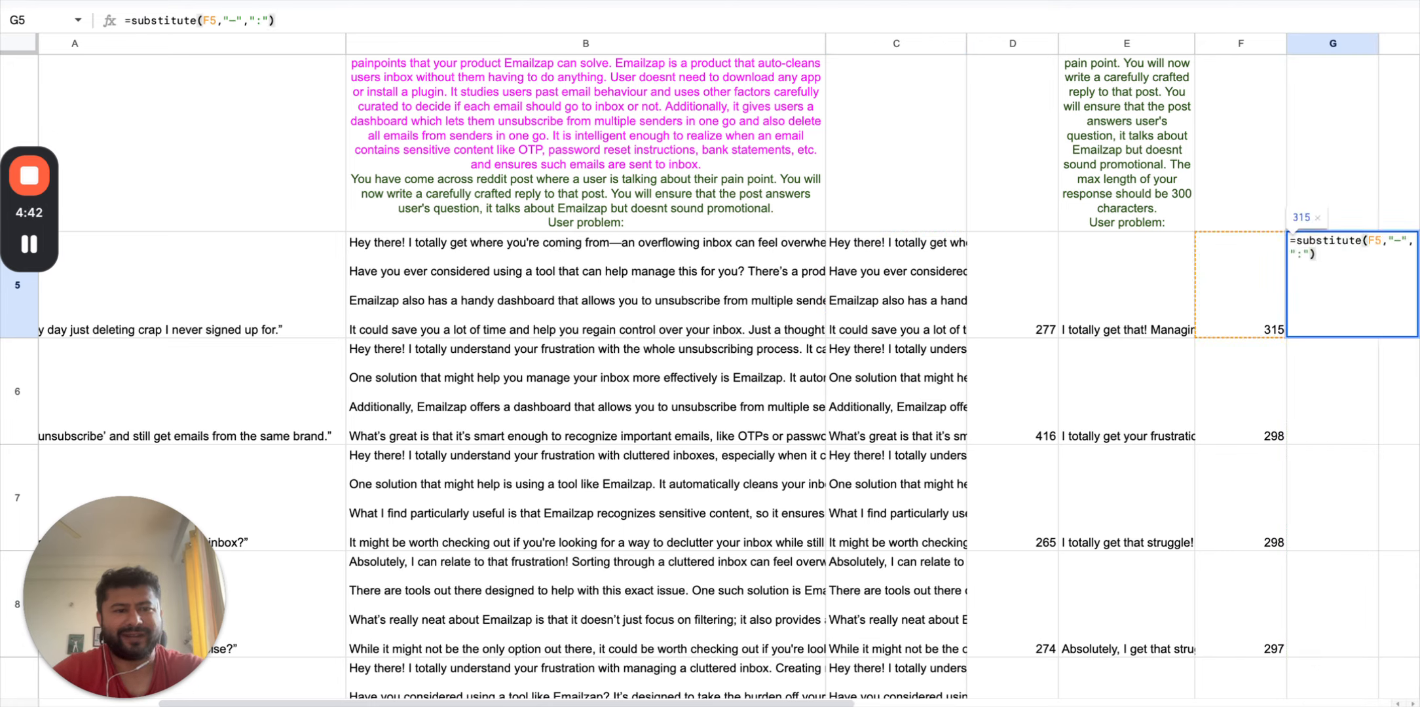
- Change the G5 formula to =substitute(E5,"—",":") so it replaces dashes in the length-limited reply
left_click(1329, 241)
key("Right")
key("Right")
key("Right")
key("Right")
key("BackSpace")
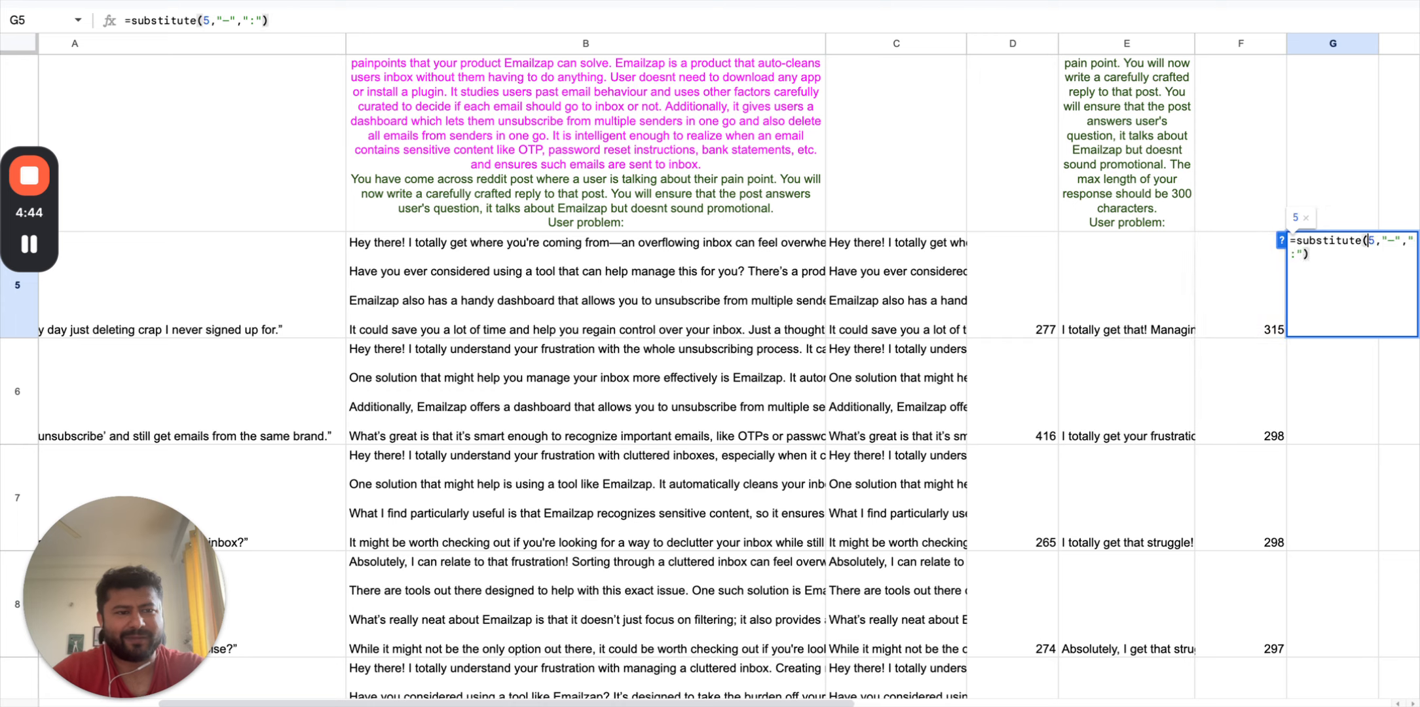
type("e")
key("Return")
- Copy the substitute formula from G5 to all reply rows, G5:G24
key("Up")
key("super+c")
key("Left")
key("super+Down")
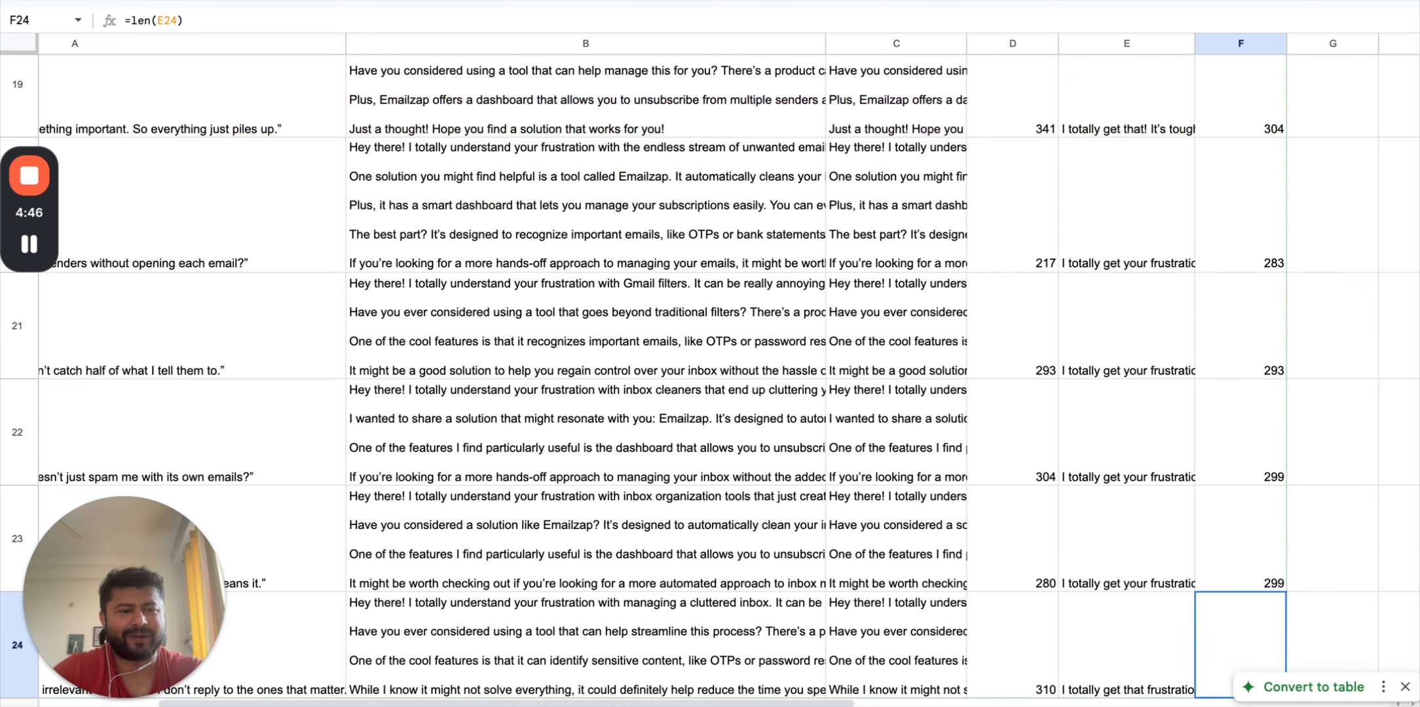
key("Right")
key("super+shift+Up")
key("super+v")
key("super+Up")
key("Up")
key("Down")
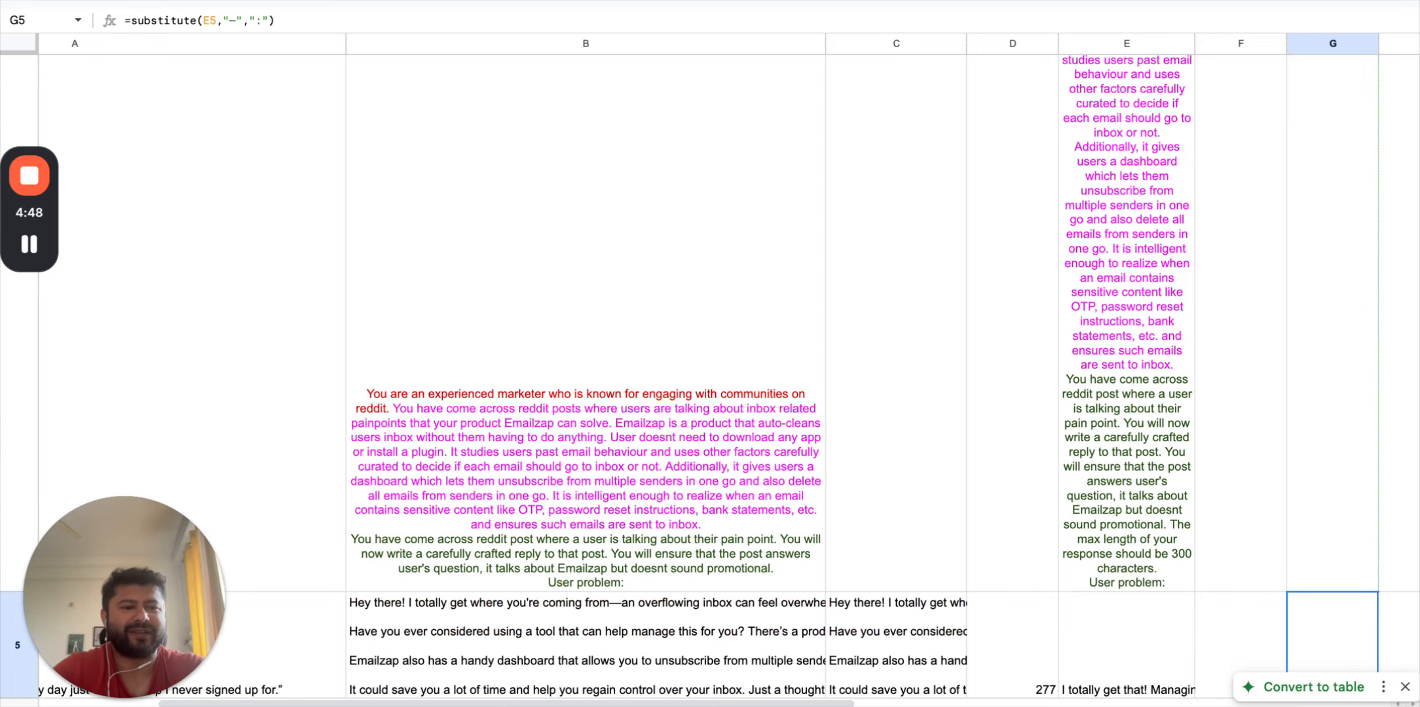
- Review the dash-replaced replies in column G and look at the "emailzap" find formula in D5
scroll(710, 370, "down", 4)
scroll(711, 370, "down", 5)
scroll(710, 370, "right", 1)
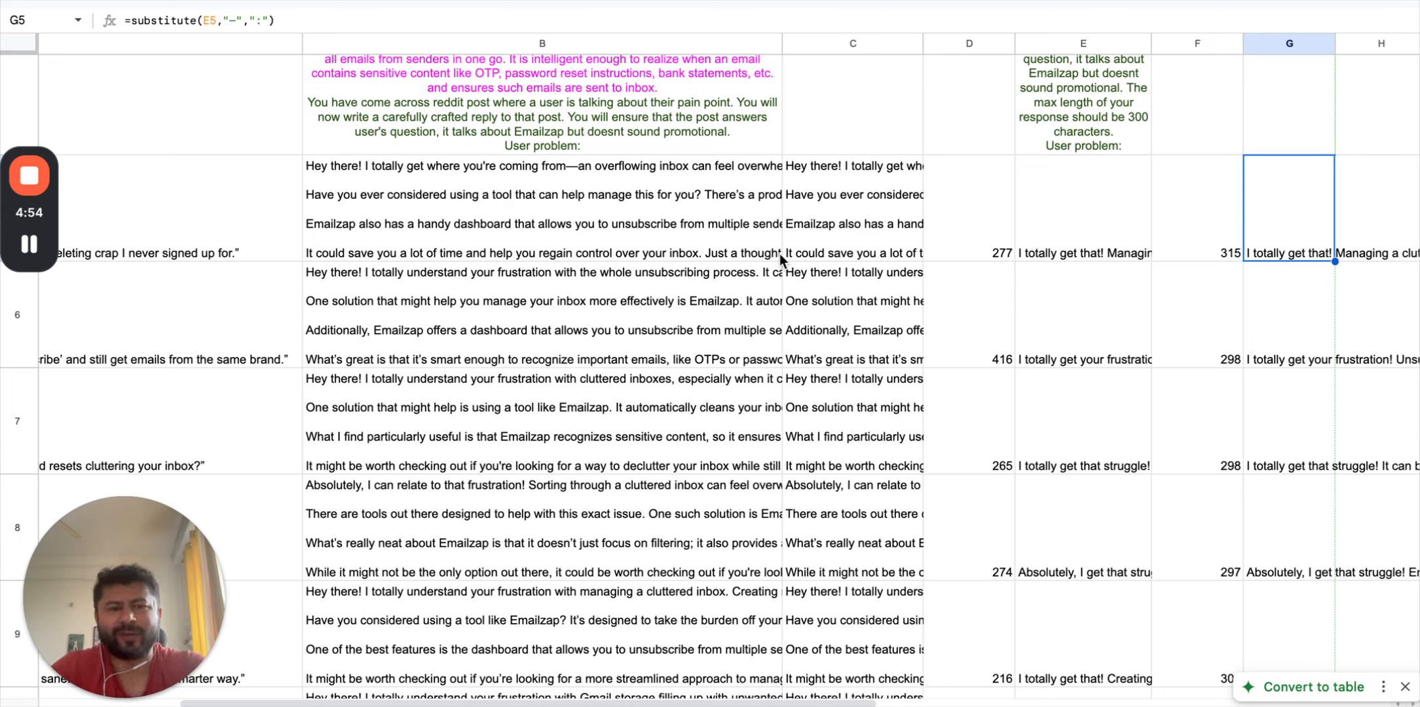
left_click(951, 245)
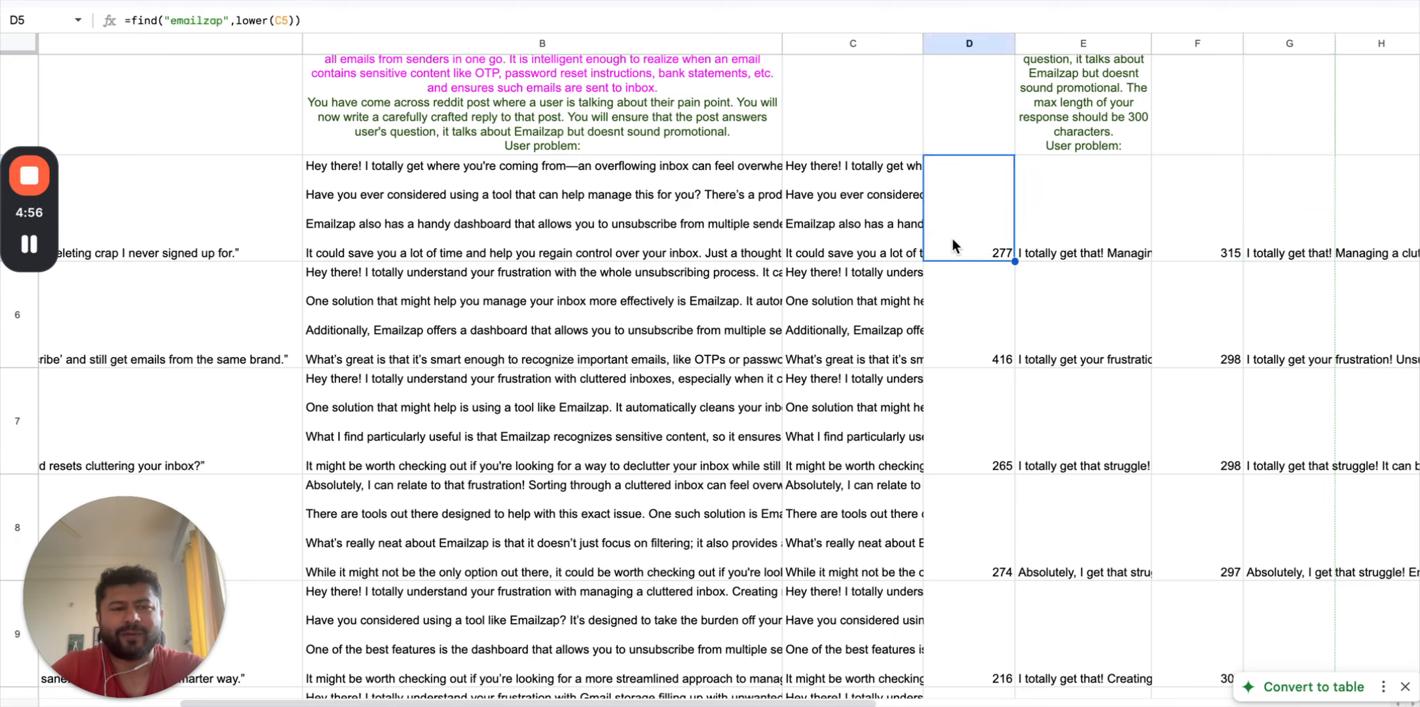